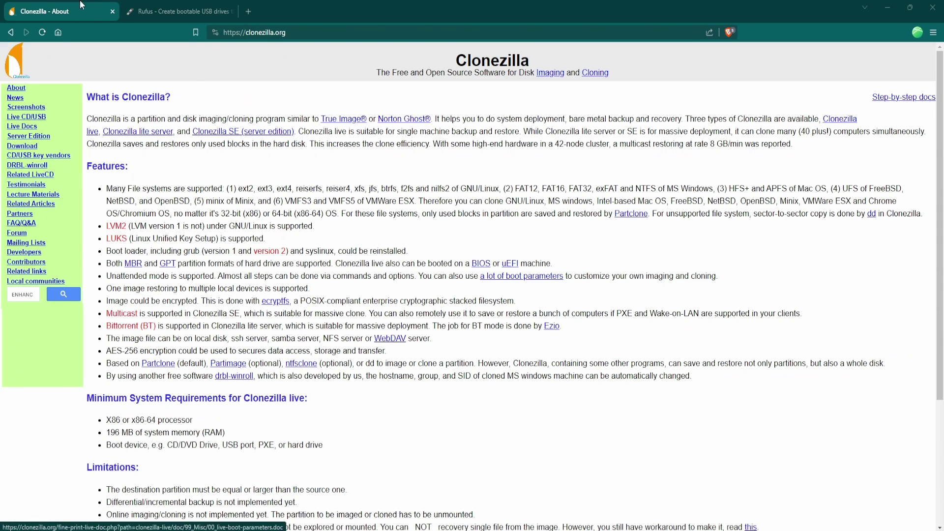
Glance at the Rufus website tab, then switch back to the 'Clonezilla - About' tab.
left_click(161, 7)
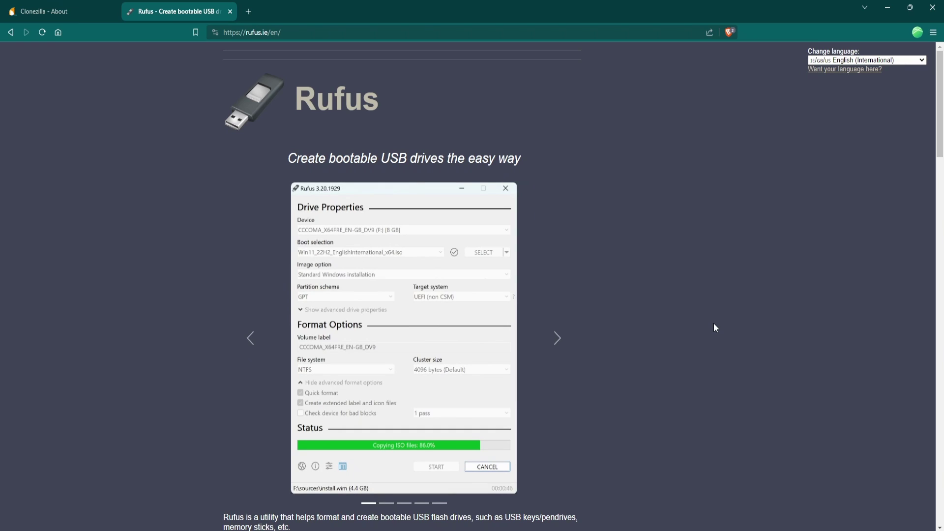
key("ctrl+shift+Tab")
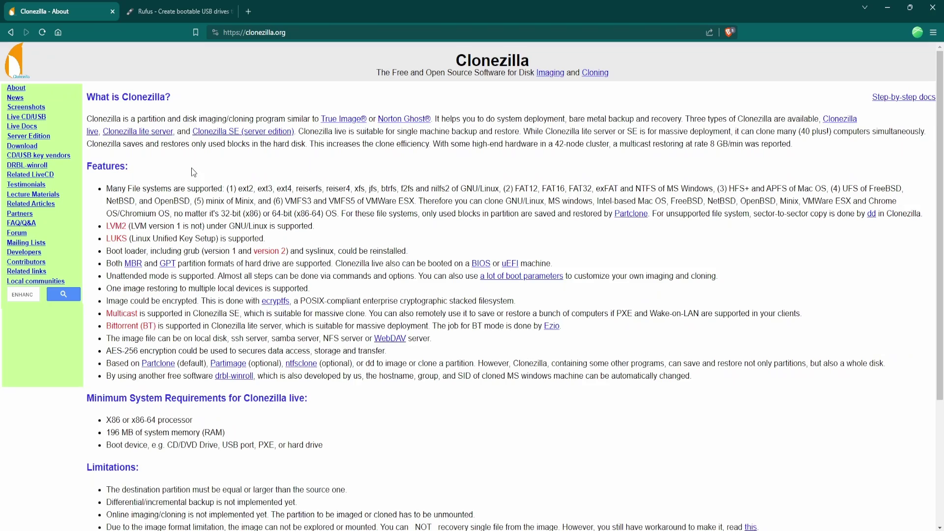
Sign in to Windows from the lock screen with the account password.
key("super+l")
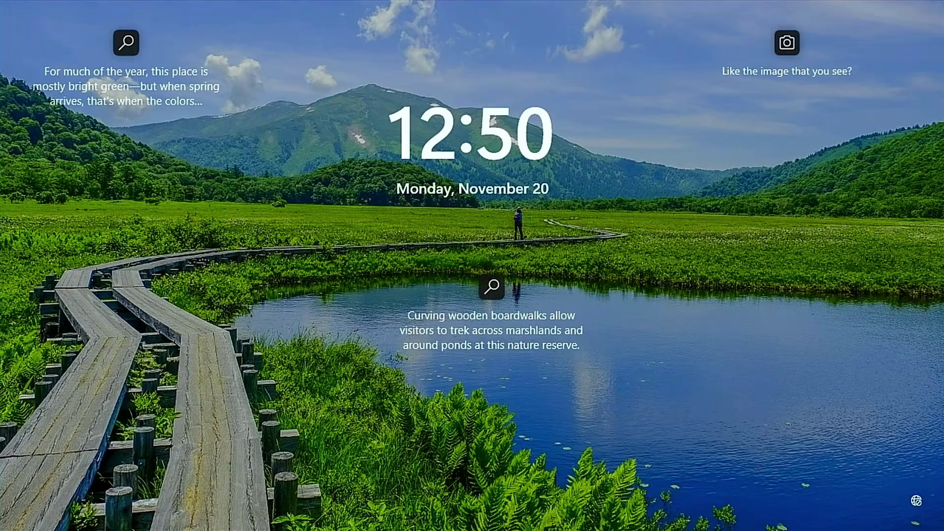
key("space")
type("**********")
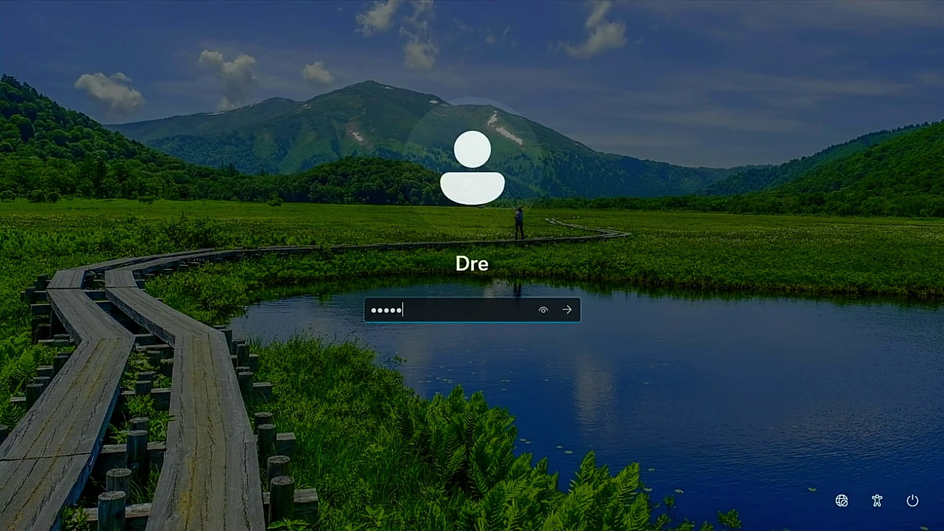
key("Return")
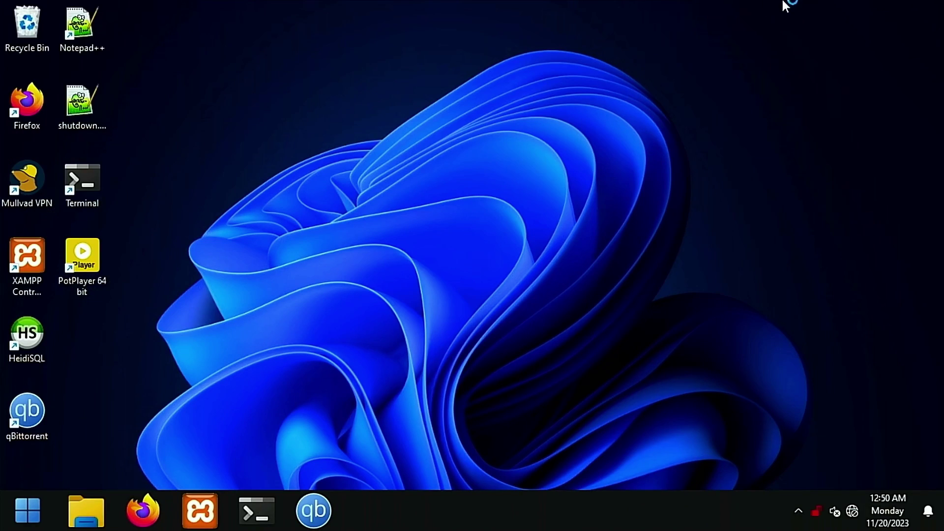
Confirm in File Explorer that the Crucial NVMe 1TB (E:) drive is empty.
key("super+e")
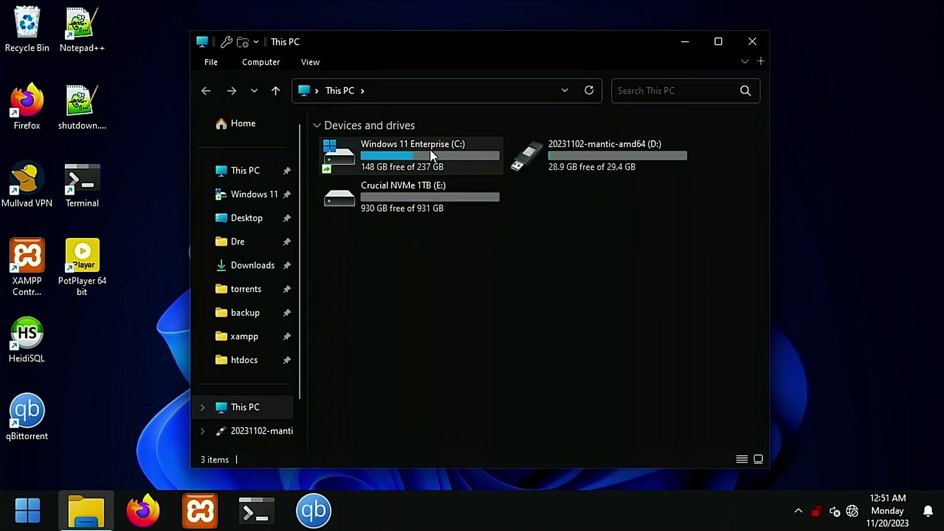
left_click(424, 171)
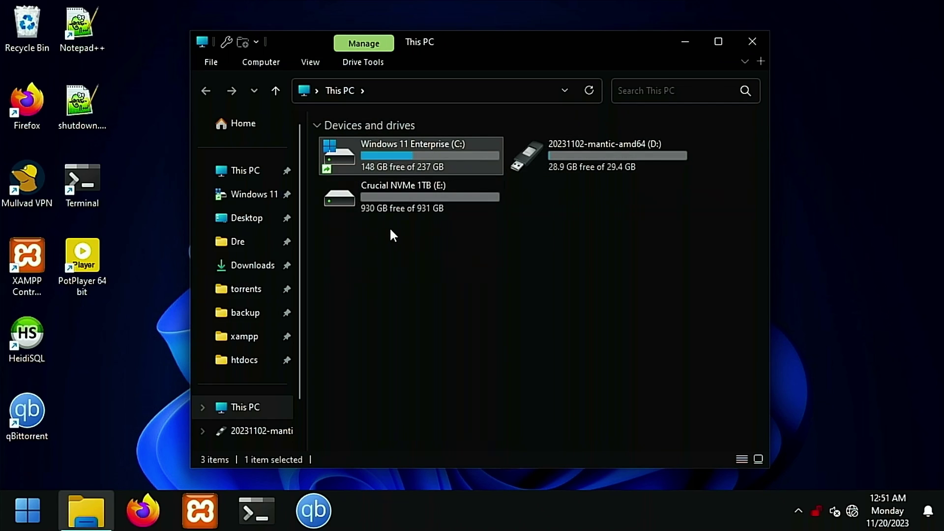
double_click(402, 194)
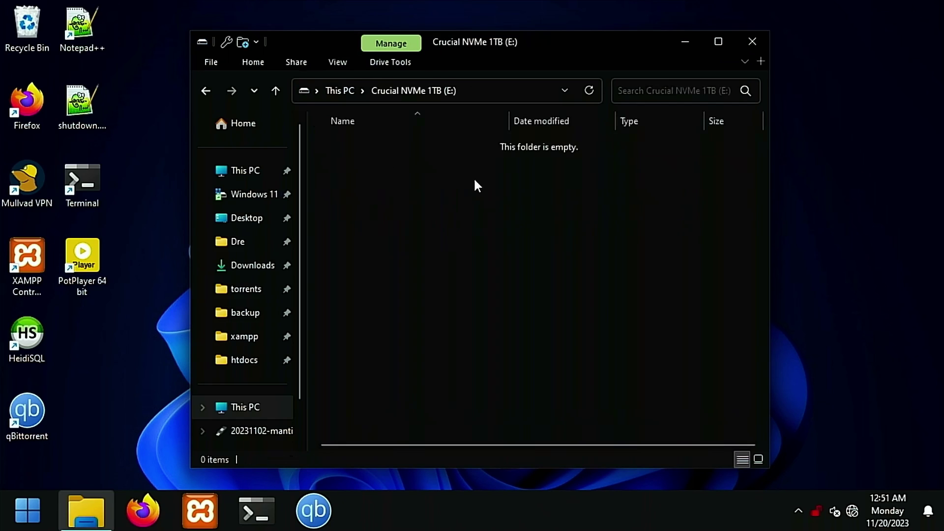
left_click(334, 89)
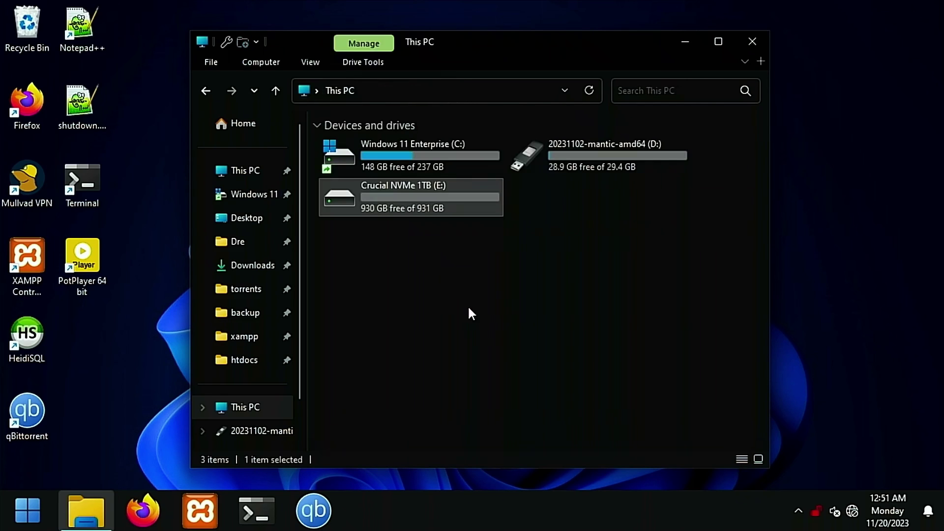
left_click(498, 302)
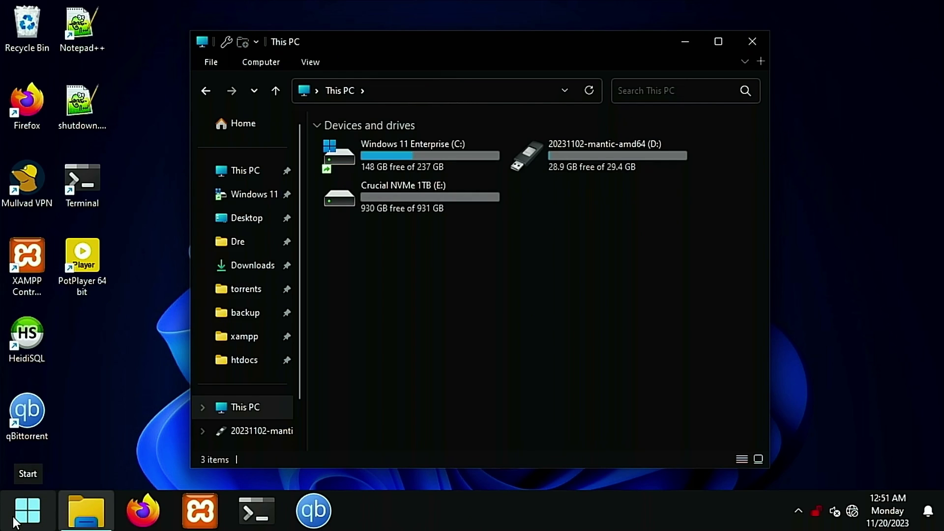
Restart the computer from the Start menu's power options.
left_click(15, 521)
left_click(268, 460)
left_click(308, 515)
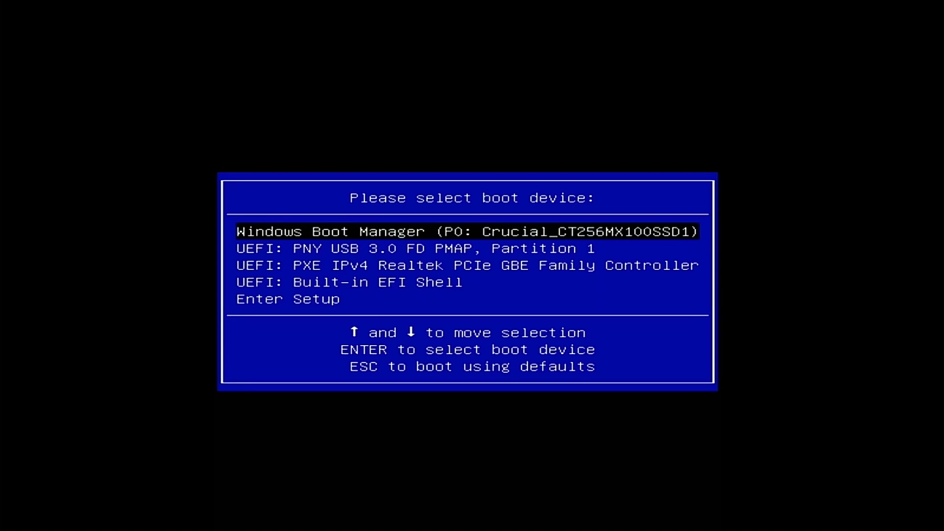
Boot from the 'UEFI: PNY USB 3.0 FD PMAP, Partition 1' entry.
key("Down")
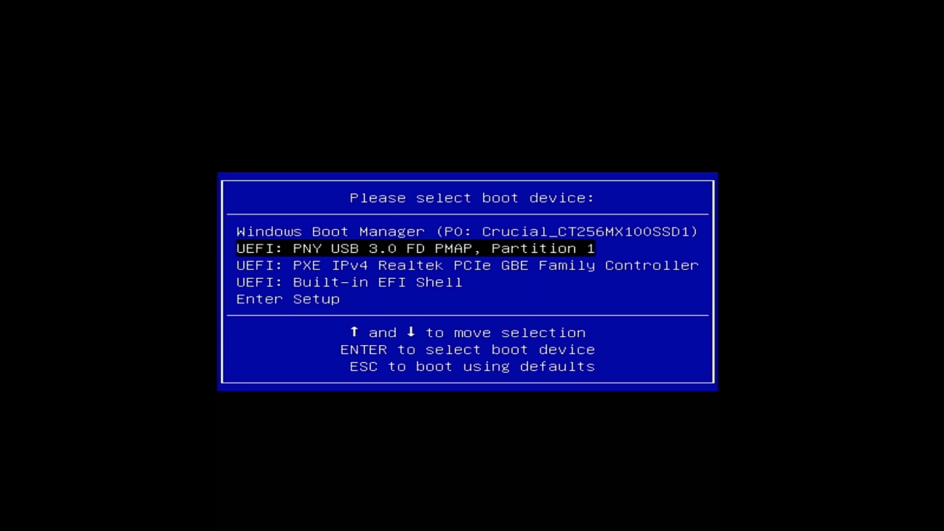
key("Return")
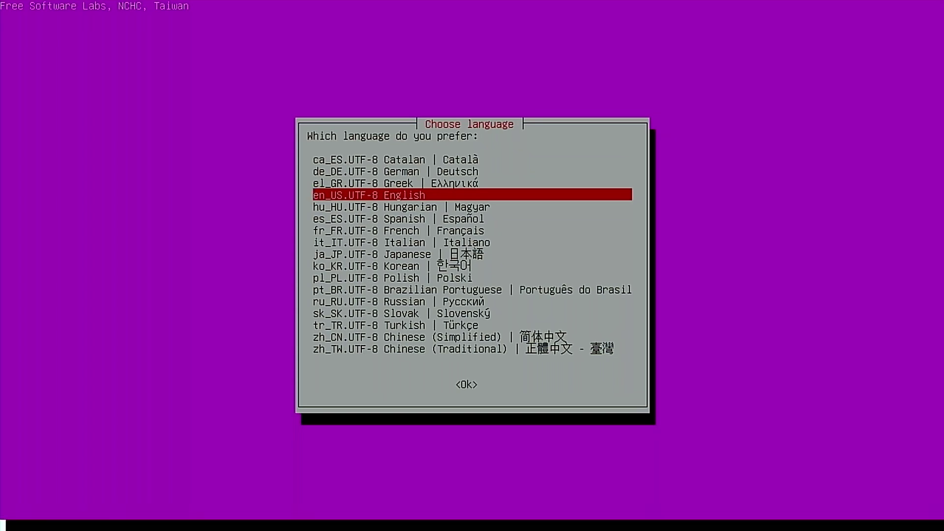
Pick English, keep the keyboard default, start Clonezilla in device-image mode using local_dev.
key("Return")
key("Return")
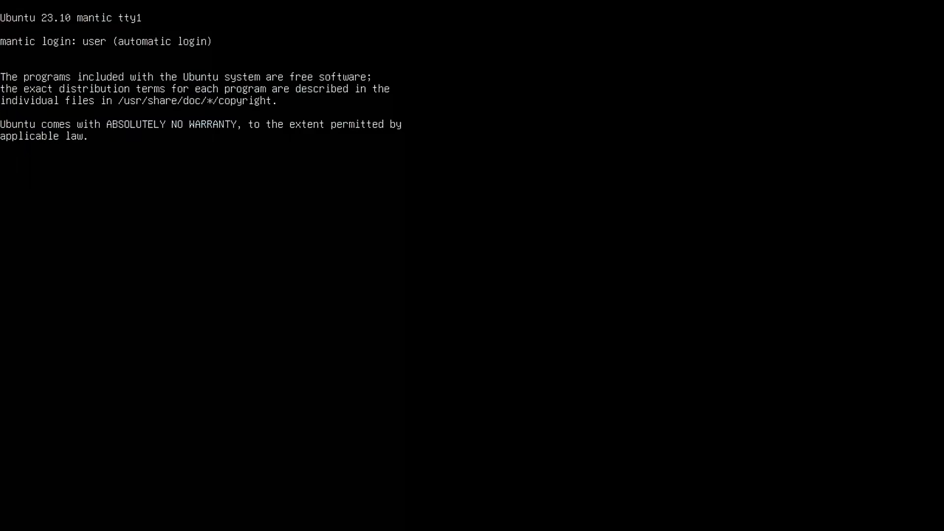
key("Return")
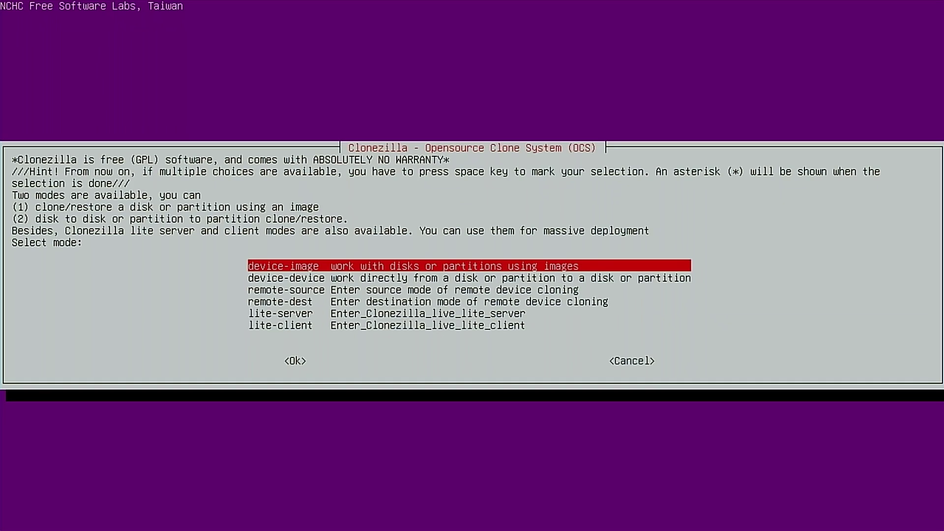
key("Return")
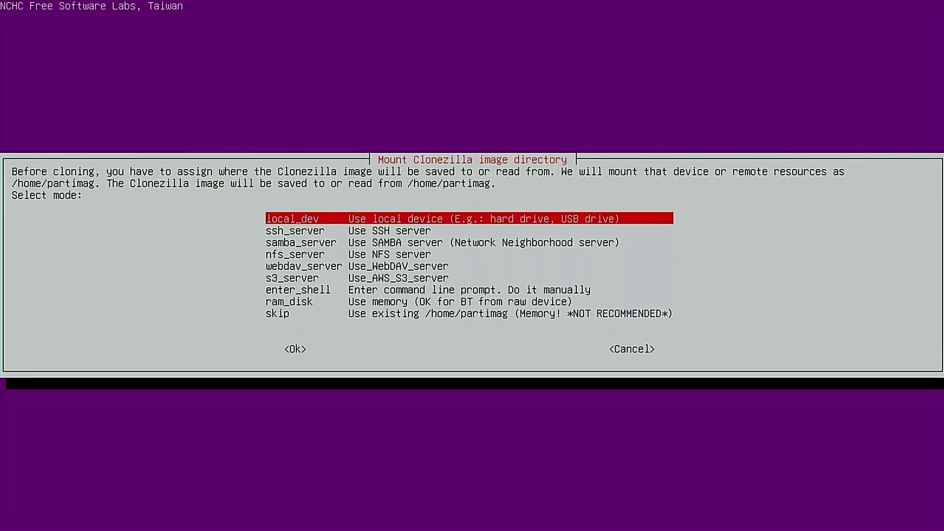
key("Return")
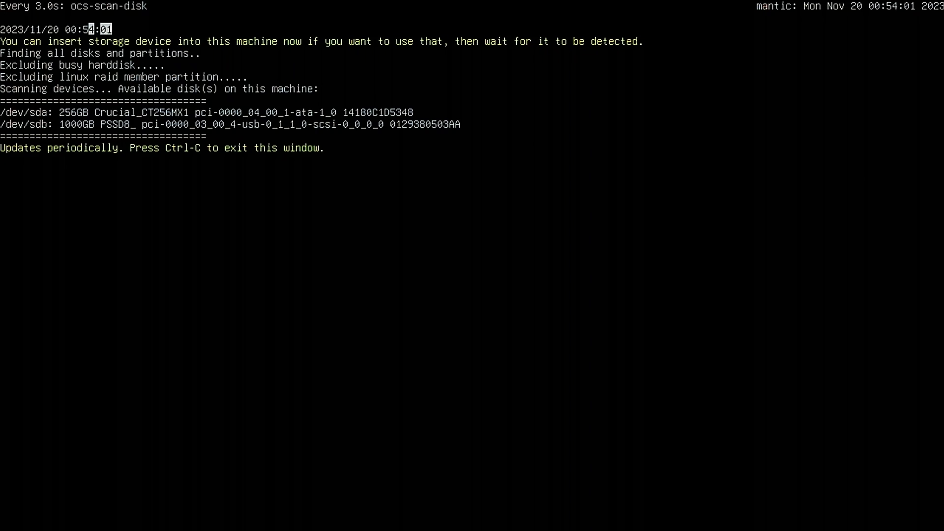
Leave the disk scan and choose the 931.5G partition sdb2 as the image repository.
key("ctrl+c")
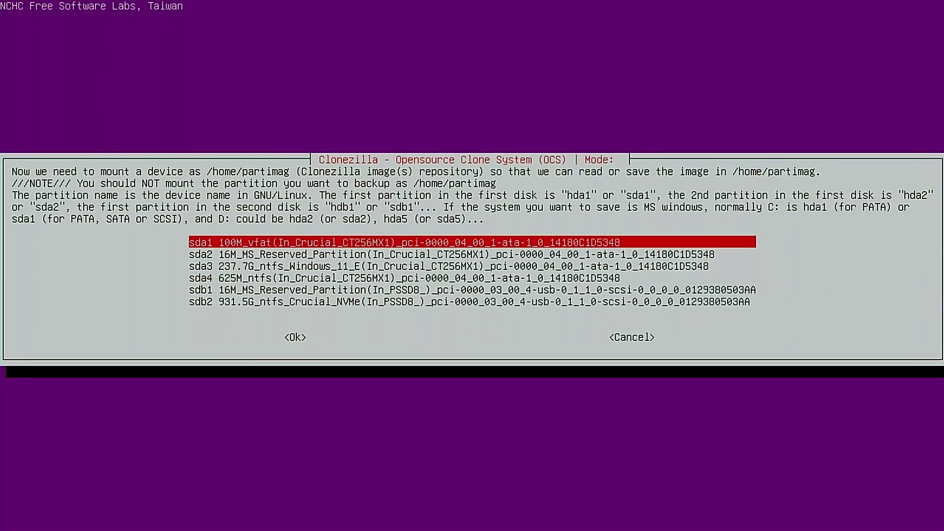
key("Down")
key("Down")
key("Down")
key("Down")
key("Down")
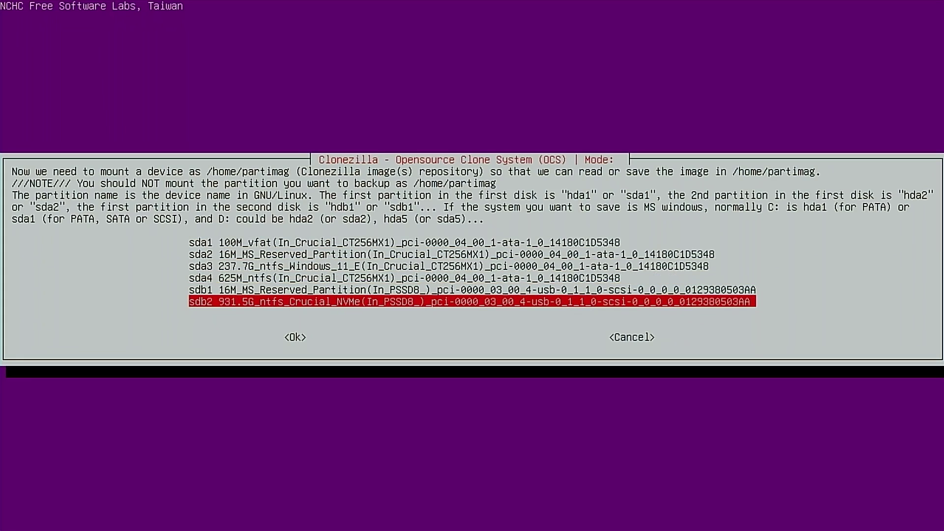
key("Return")
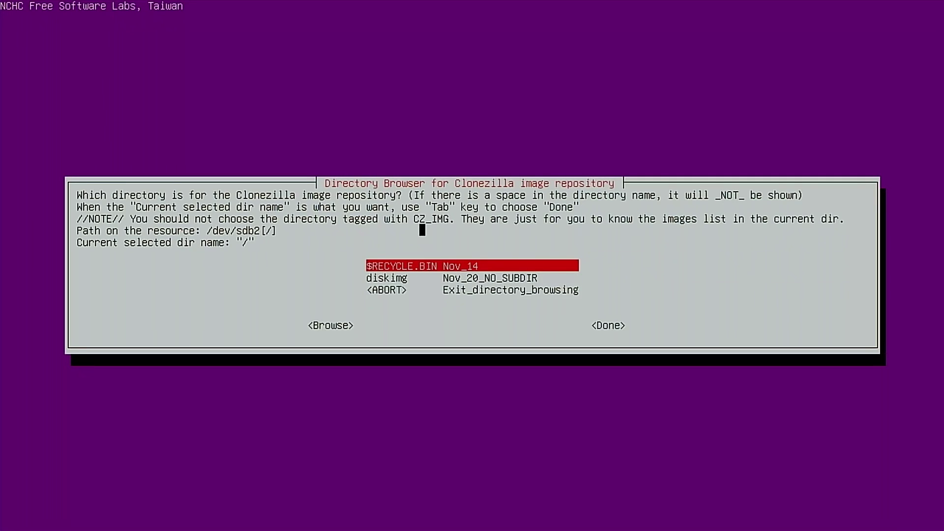
Select the diskimg folder on sdb2 as the image directory and continue past the mount summary.
key("Down")
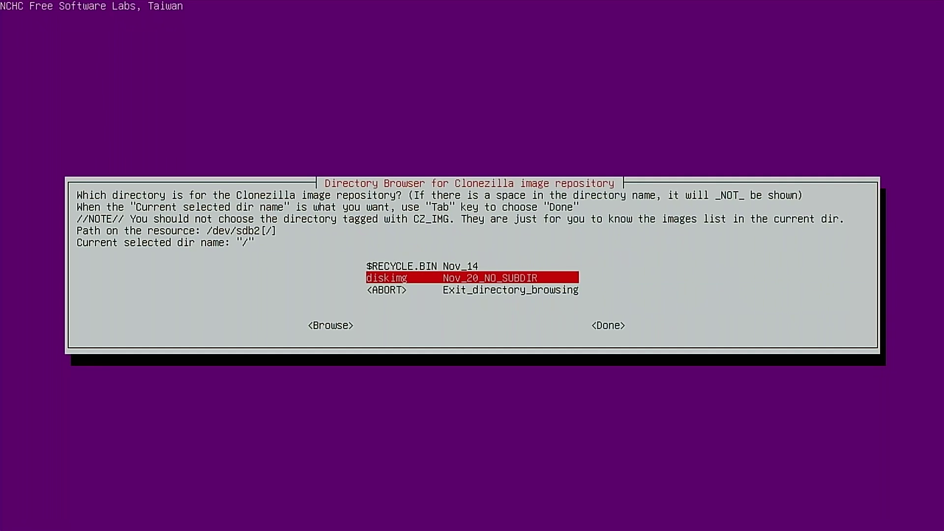
key("Return")
key("Tab")
key("Tab")
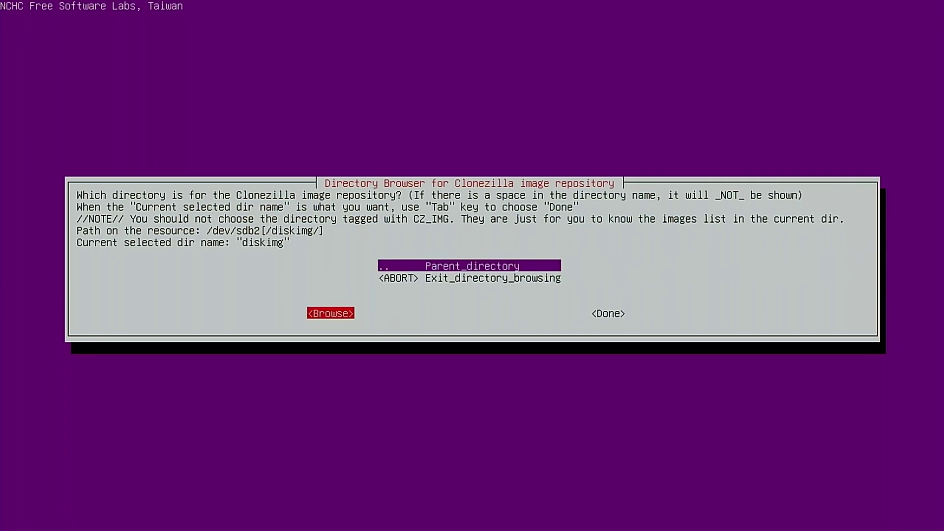
key("Return")
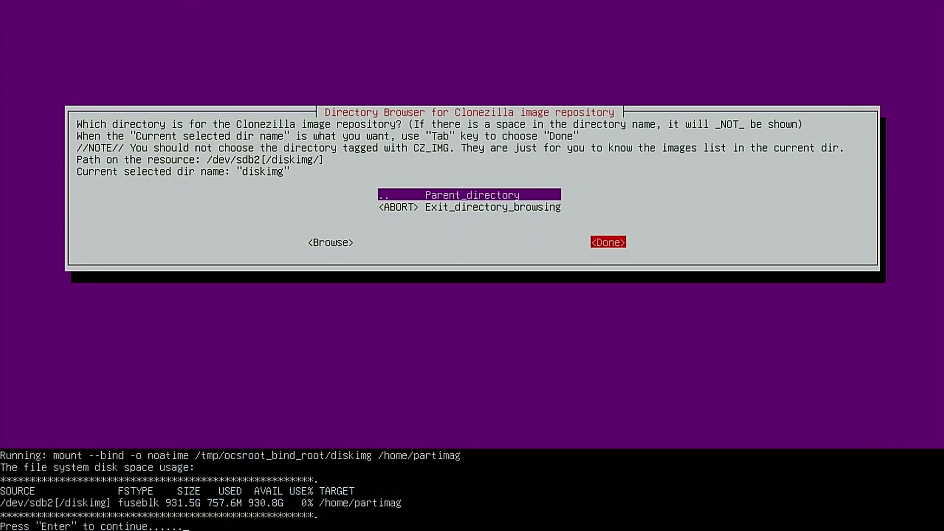
key("Return")
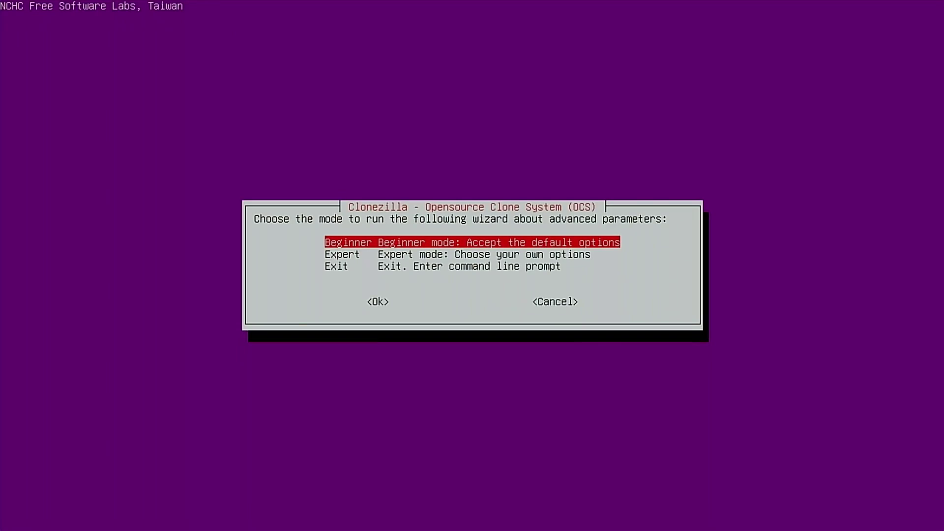
Use Beginner mode and choose savedisk to save the whole local disk.
key("Return")
key("Down")
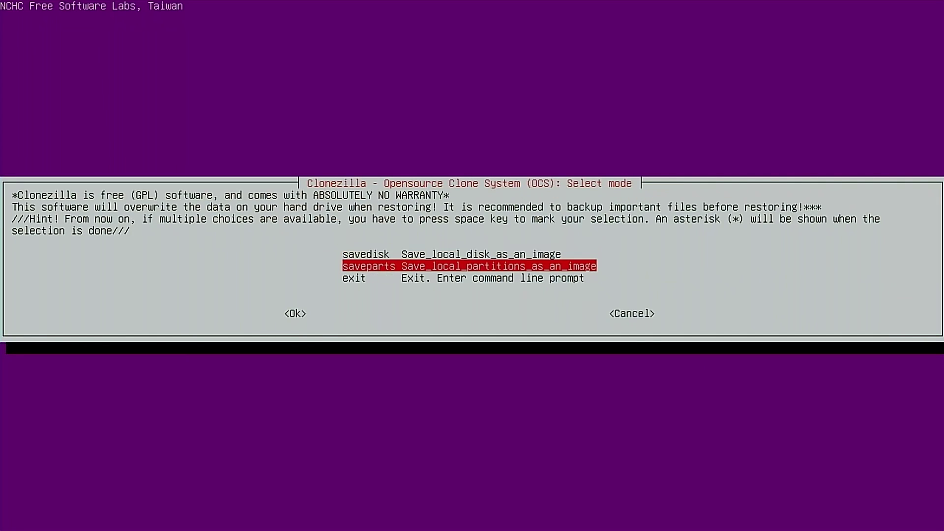
key("Up")
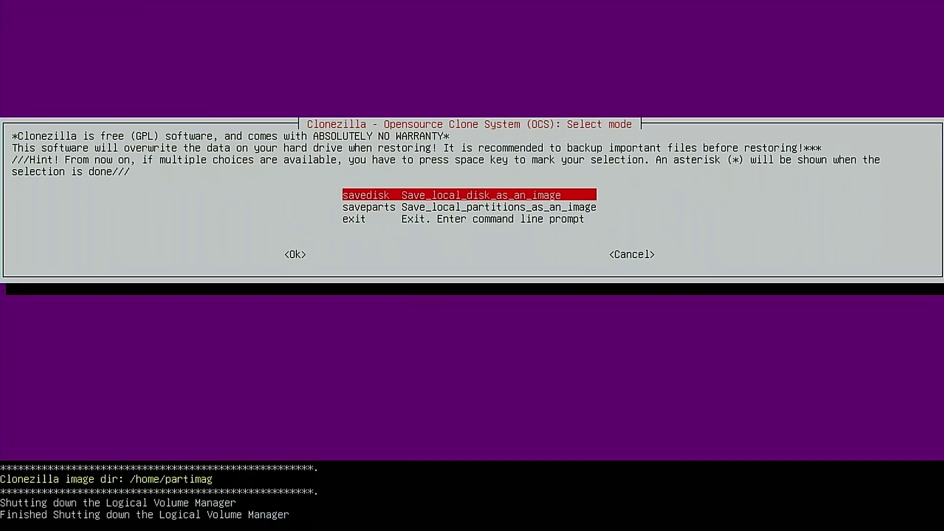
key("Return")
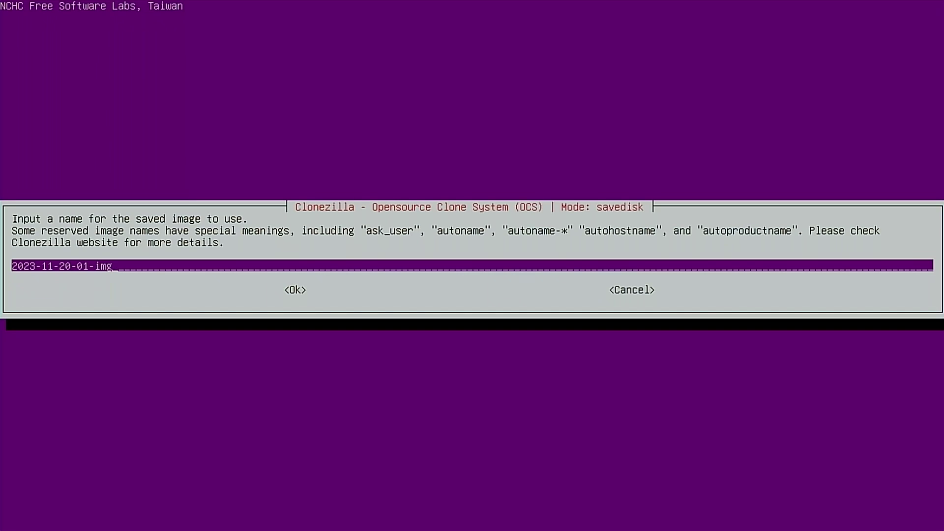
key("Tab")
key("Return")
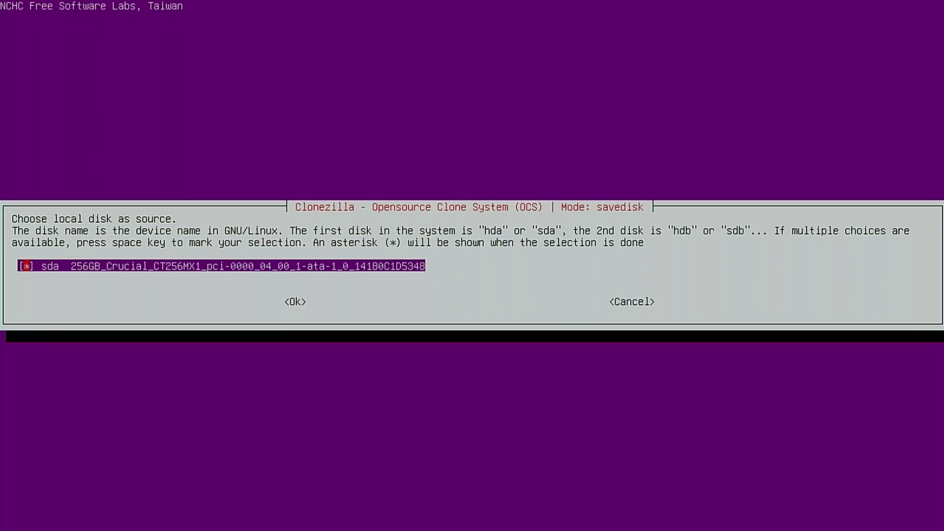
key("Tab")
key("Return")
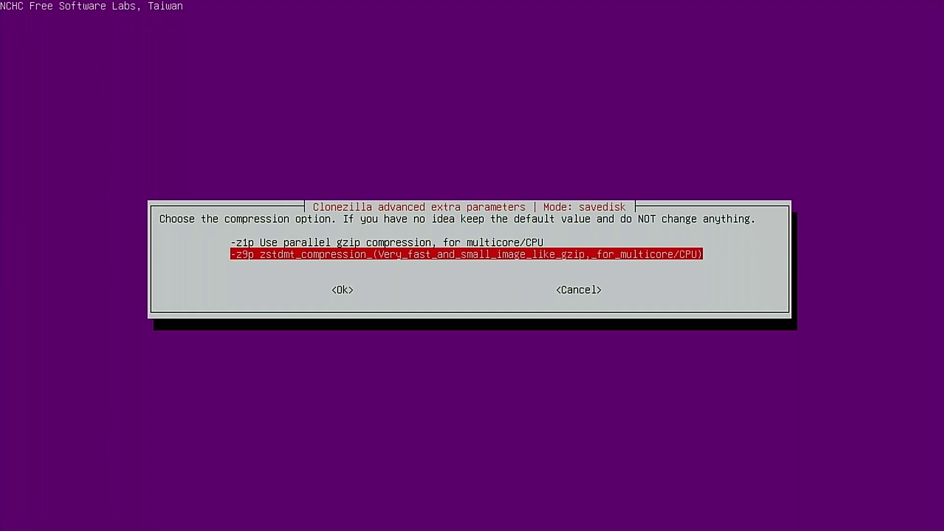
Keep -z9p zstd compression, skip fsck and image verification, and leave the image unencrypted.
key("Tab")
key("Return")
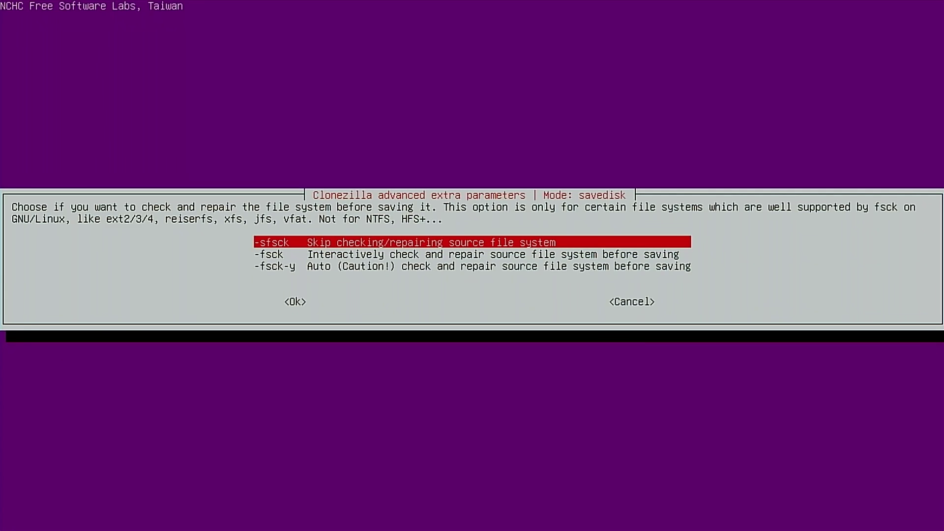
key("Return")
key("Down")
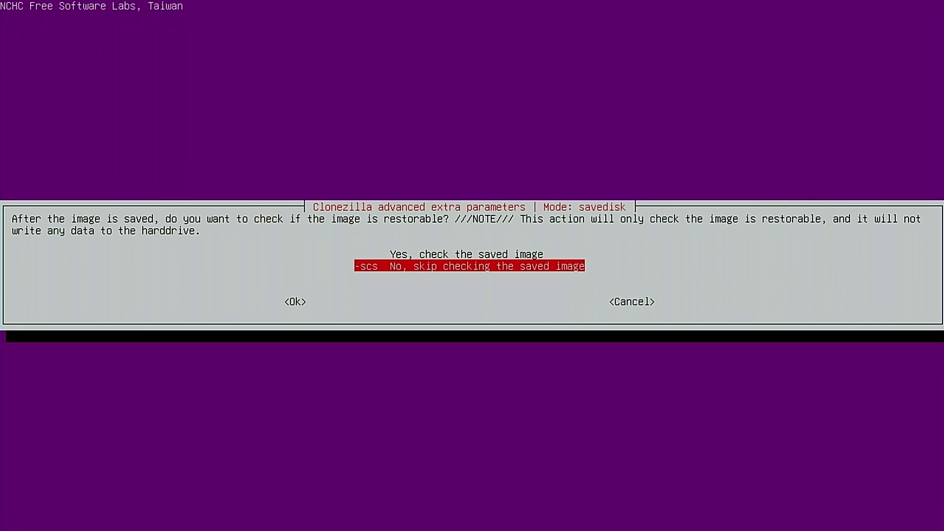
key("Return")
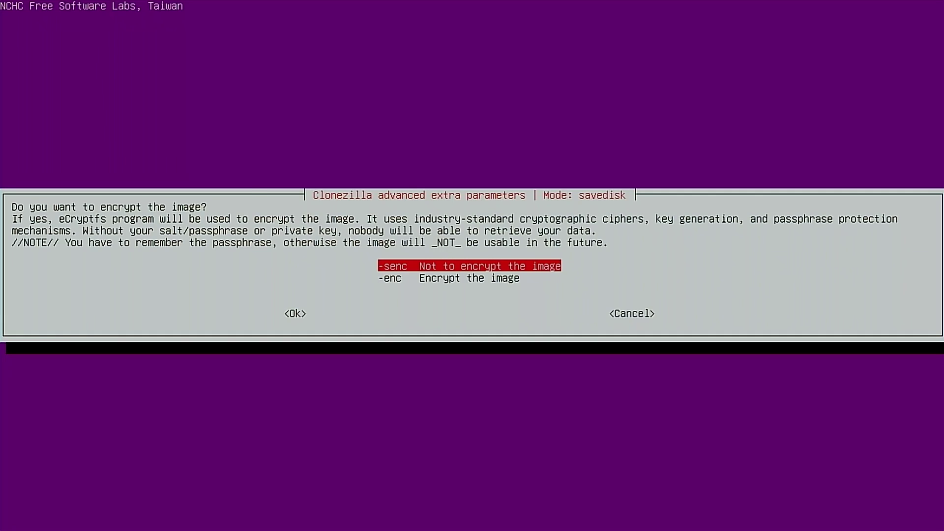
key("Return")
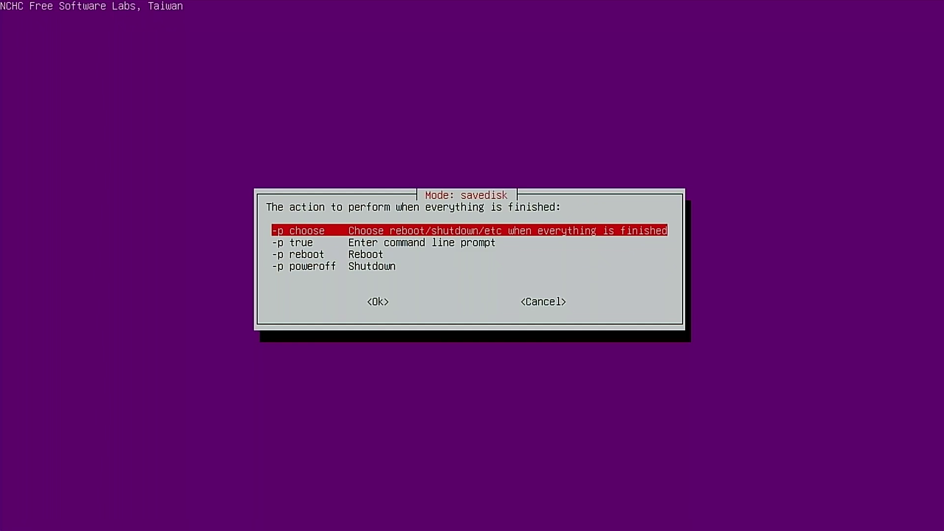
Keep '-p choose' so the finish action is decided after saving.
key("Down")
key("Down")
key("Up")
key("Up")
key("Down")
key("Up")
key("Return")
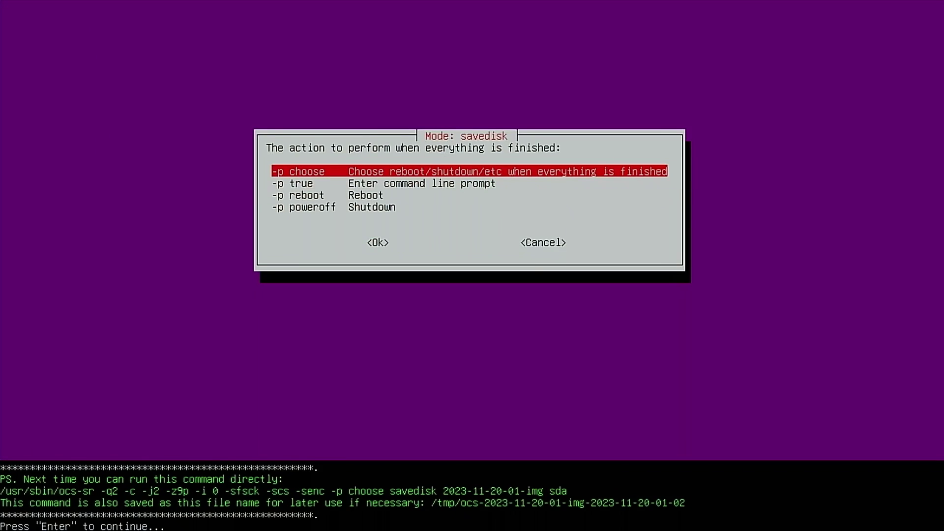
Continue past the generated ocs-sr savedisk command summary.
key("Return")
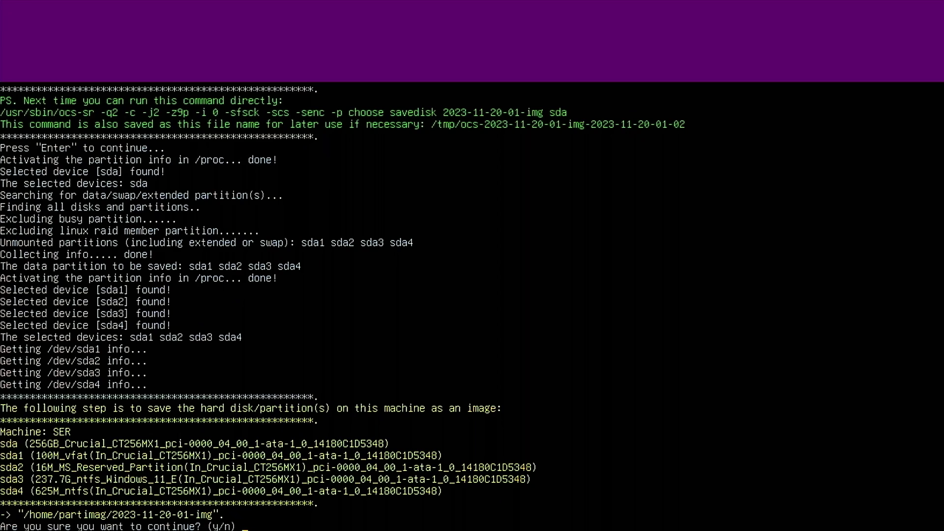
type("y")
key("Return")
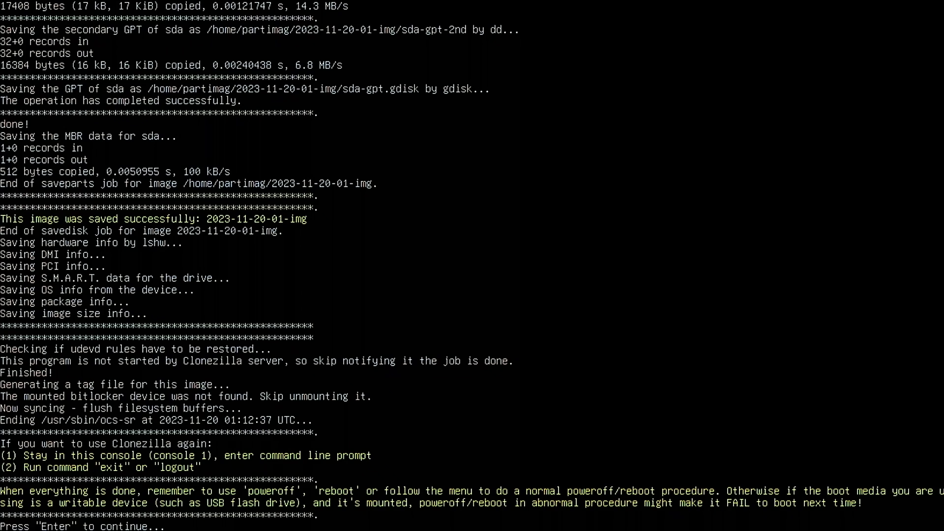
key("Return")
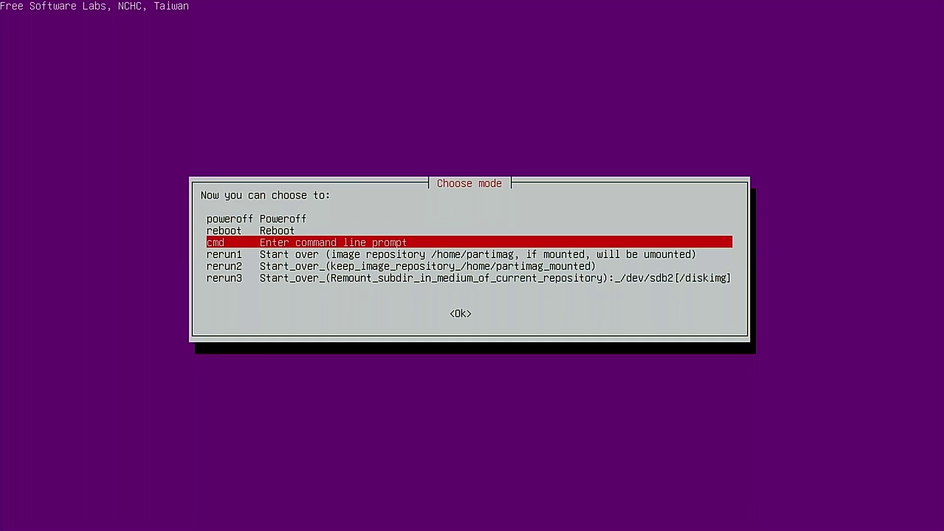
key("Up")
key("Up")
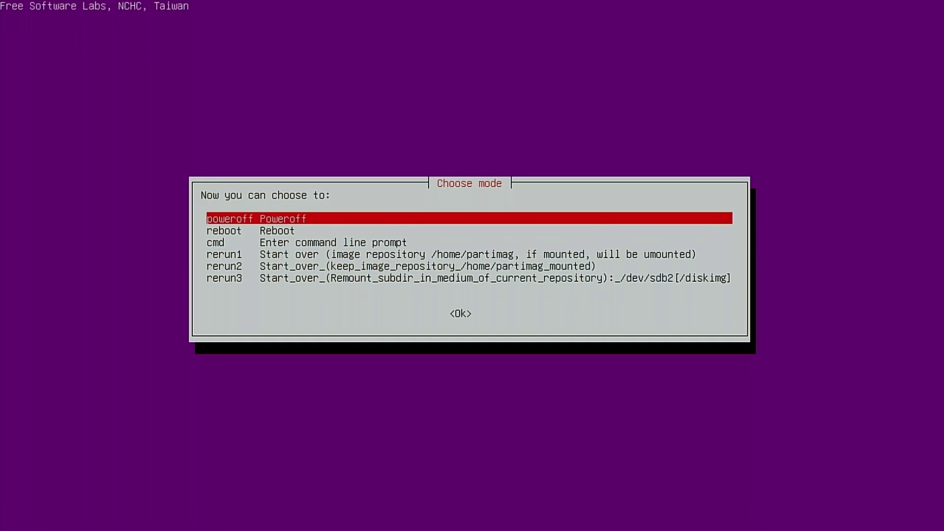
key("Return")
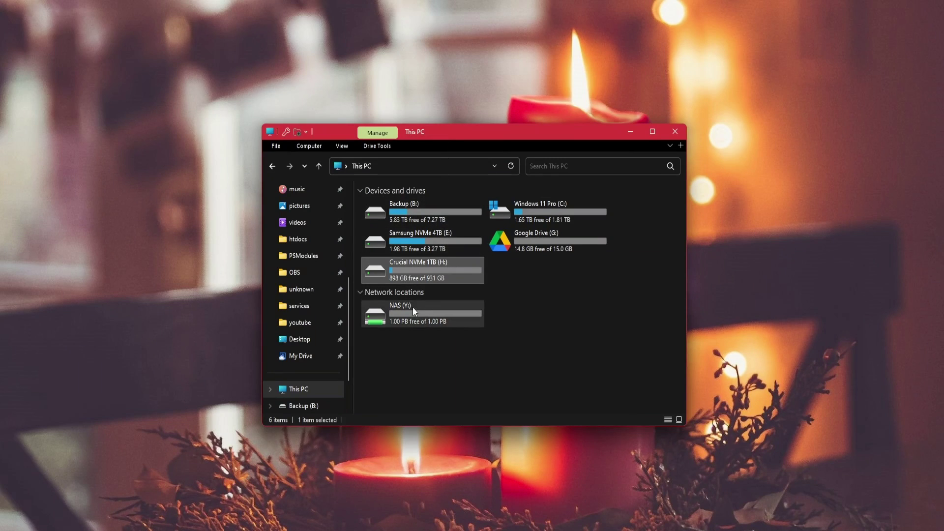
double_click(409, 272)
double_click(402, 204)
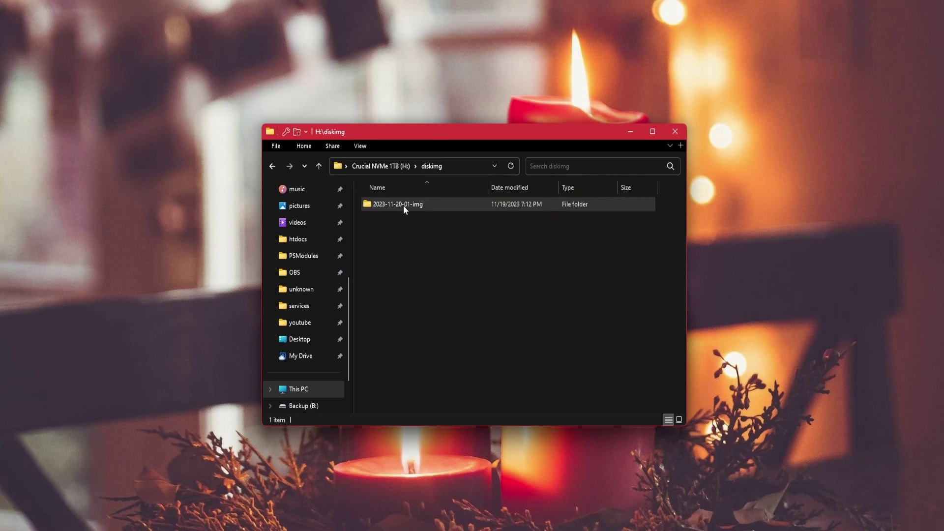
left_click(399, 205)
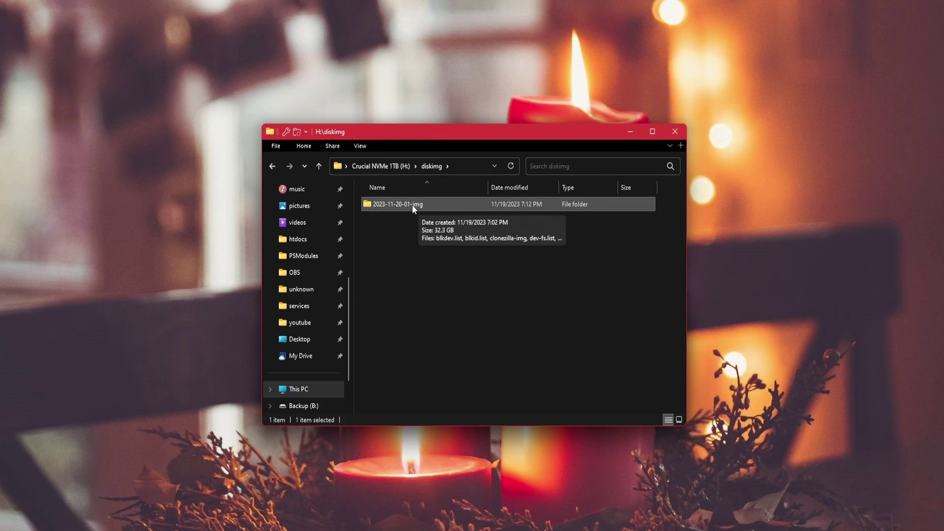
double_click(412, 205)
scroll(513, 292, "down", 5)
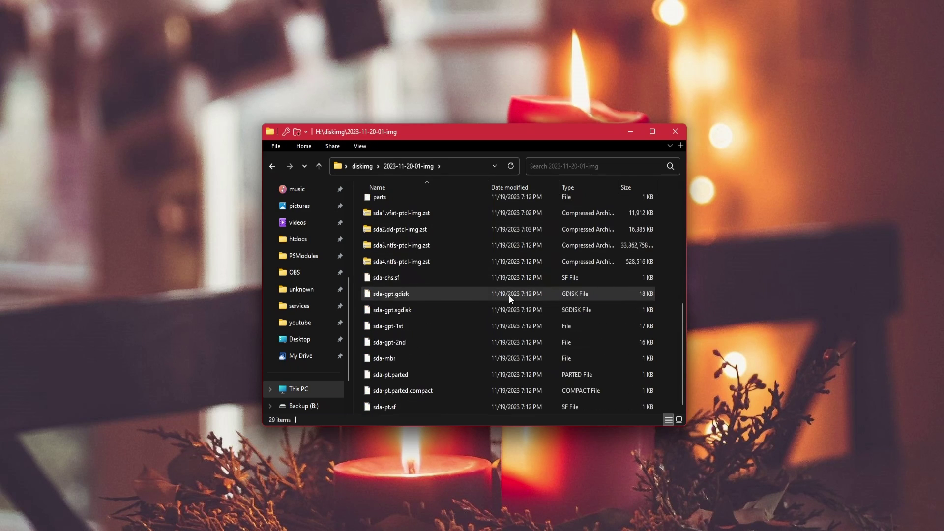
scroll(512, 294, "up", 5)
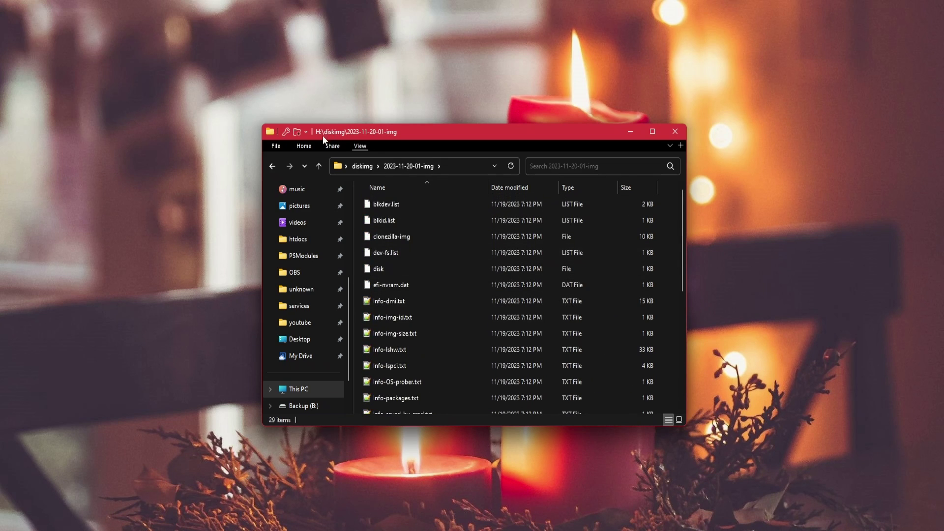
left_click(362, 165)
right_click(393, 203)
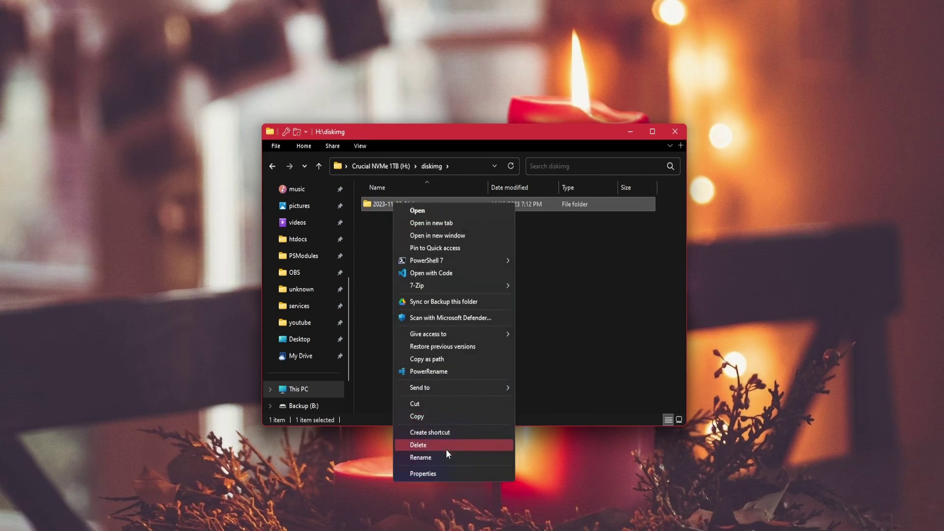
left_click(446, 473)
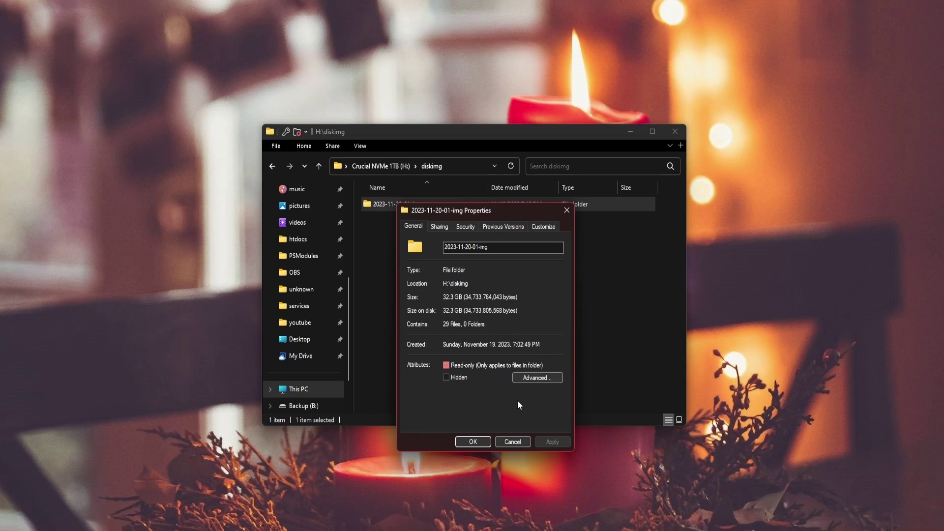
left_click(512, 440)
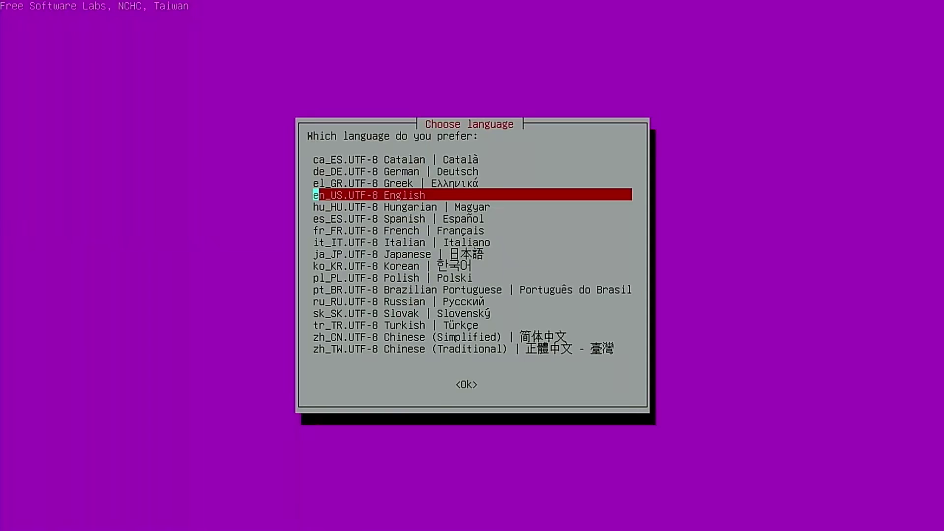
Start Clonezilla in English with the US keyboard, using device-image mode on a local drive.
key("Return")
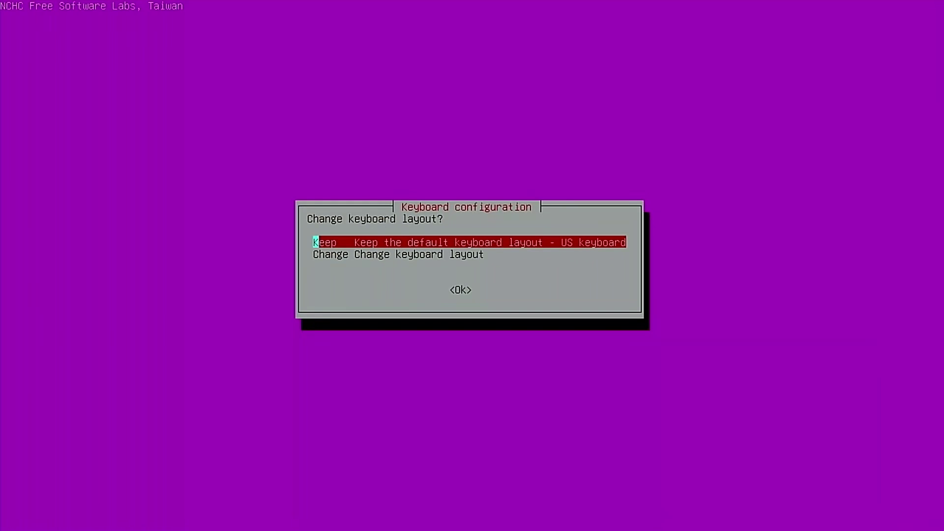
key("Return")
key("Return")
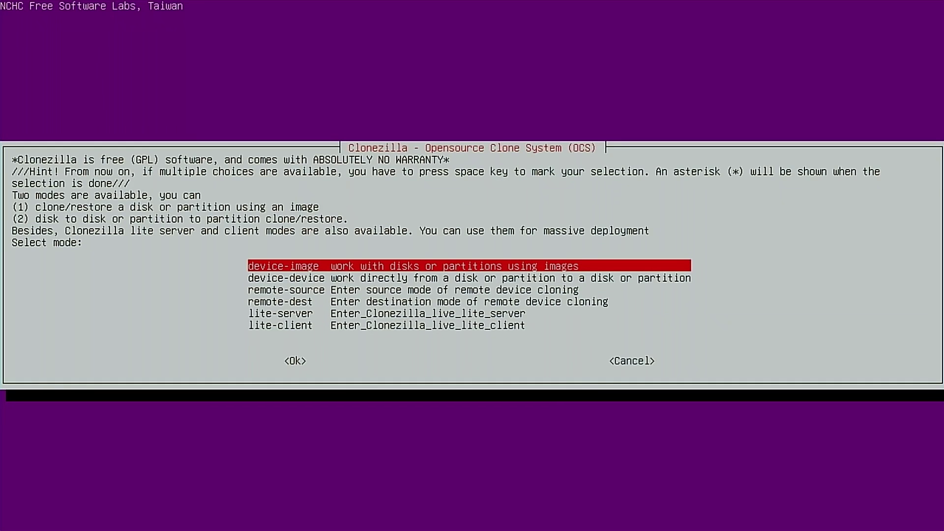
key("Return")
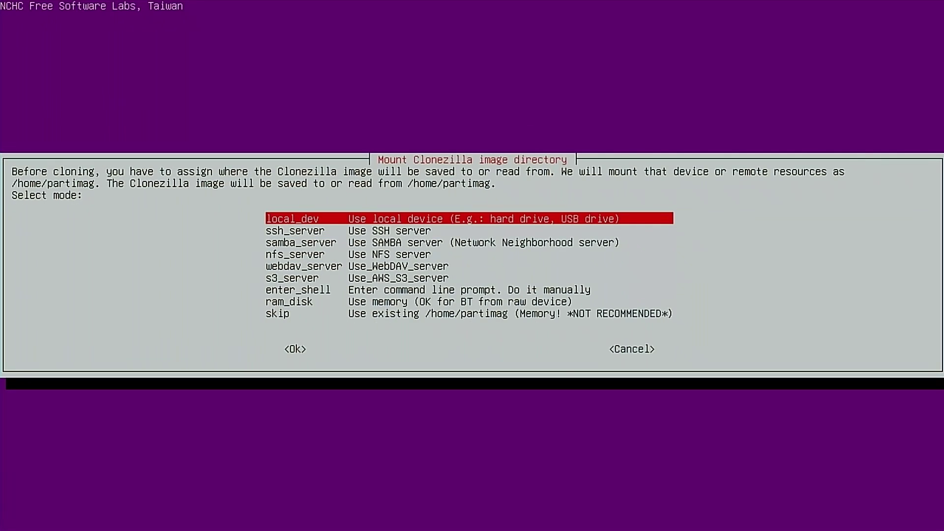
key("Return")
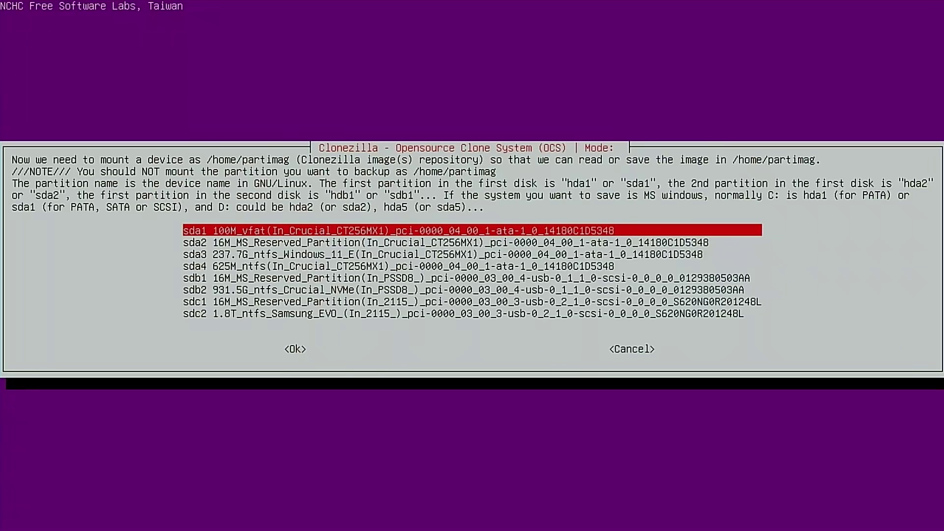
Mount the diskimg folder on sdb2 as the image repository without a file system check.
key("Down")
key("Down")
key("Down")
key("Down")
key("Down")
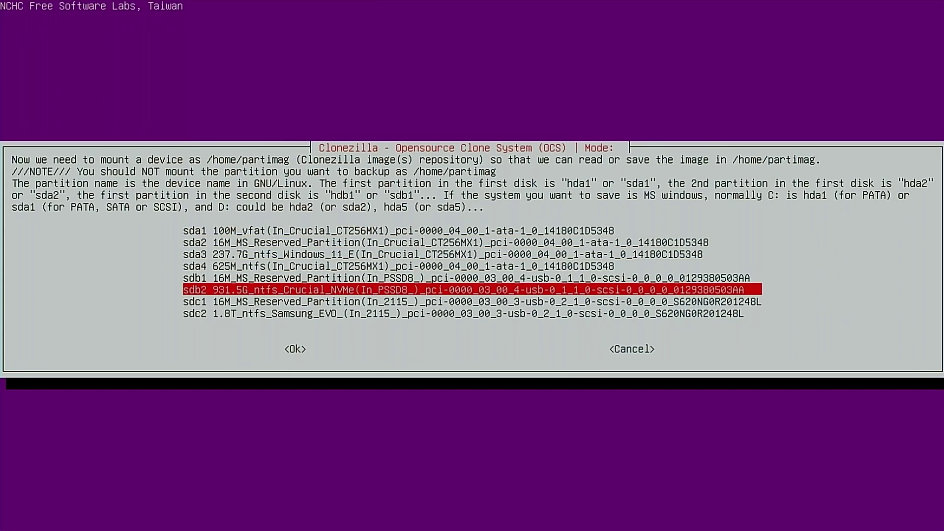
key("Return")
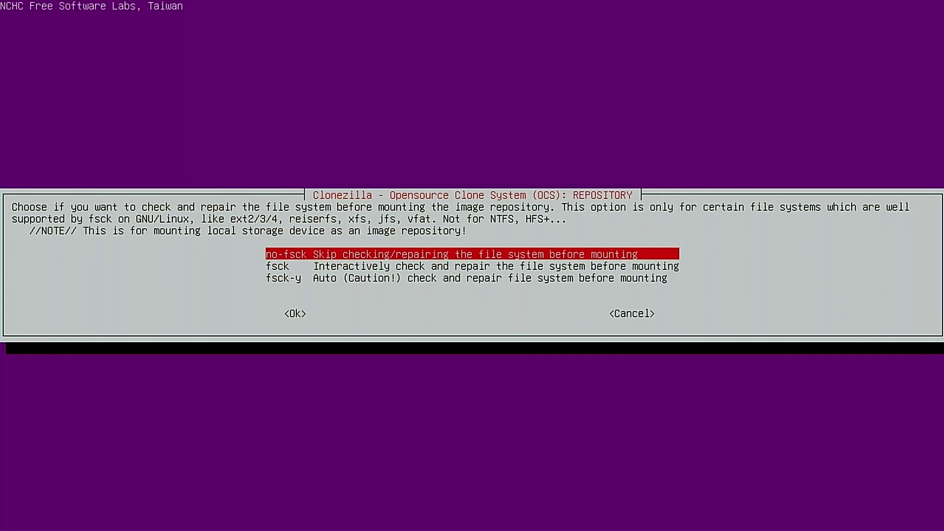
key("Return")
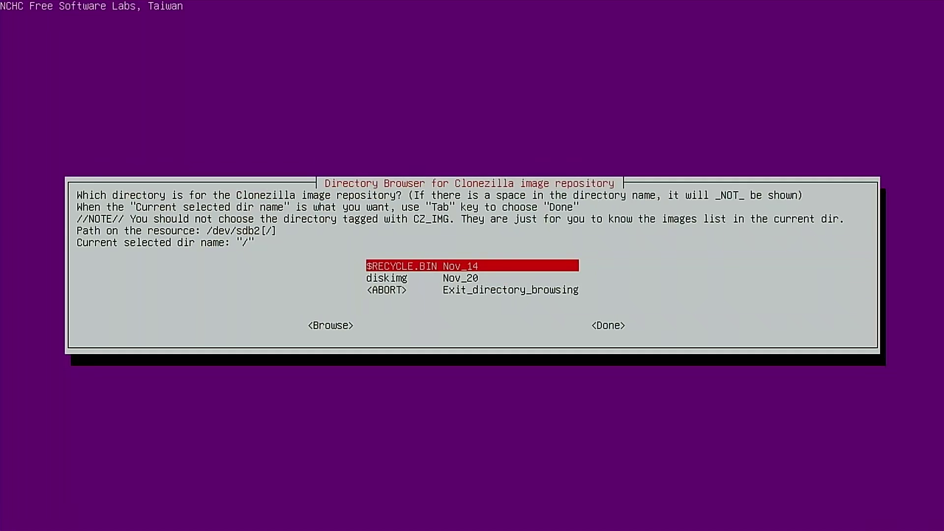
key("Down")
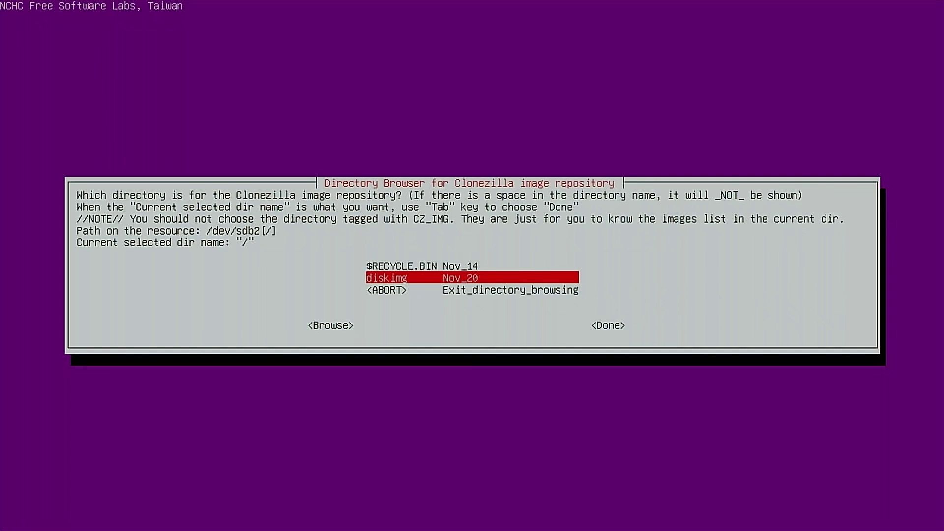
key("Return")
key("Tab")
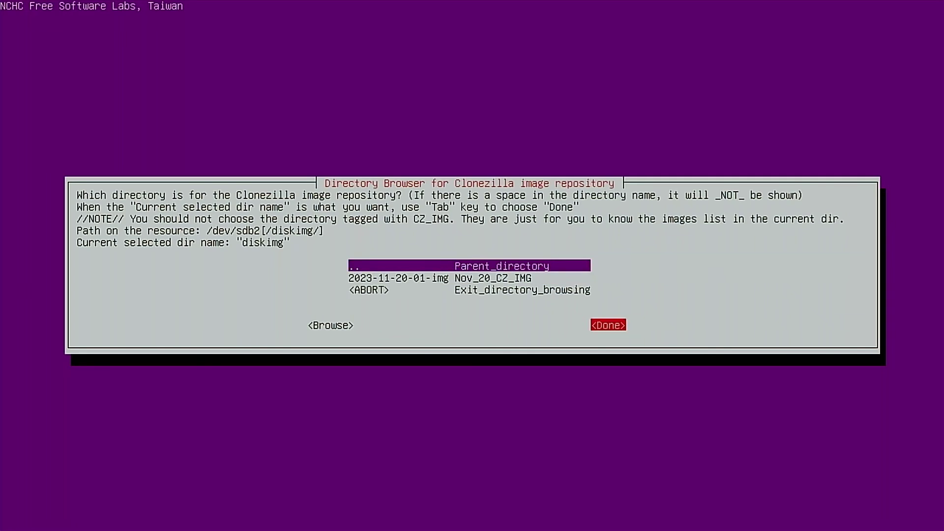
key("Return")
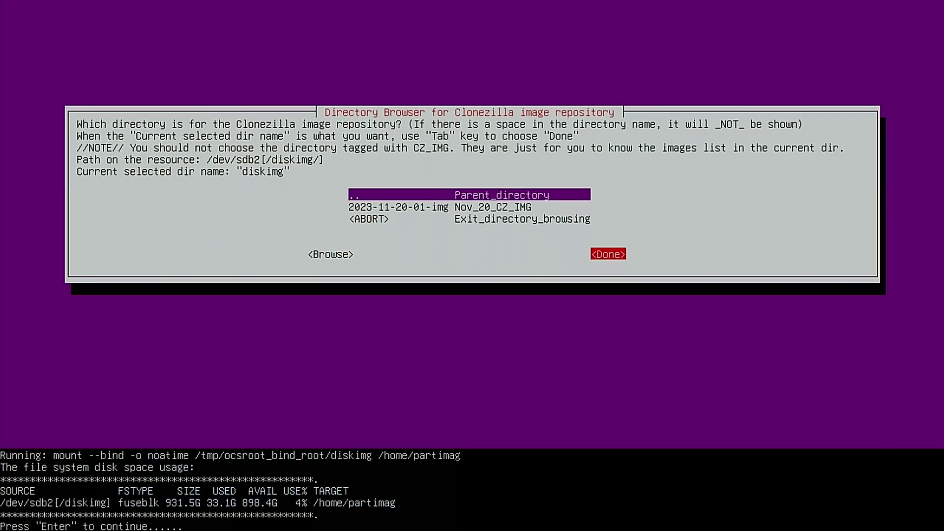
key("Return")
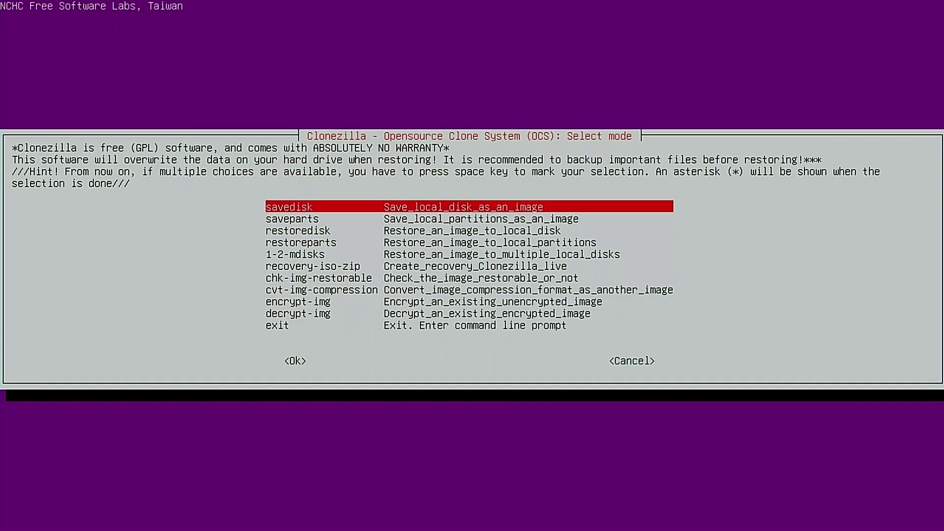
key("Down")
key("Down")
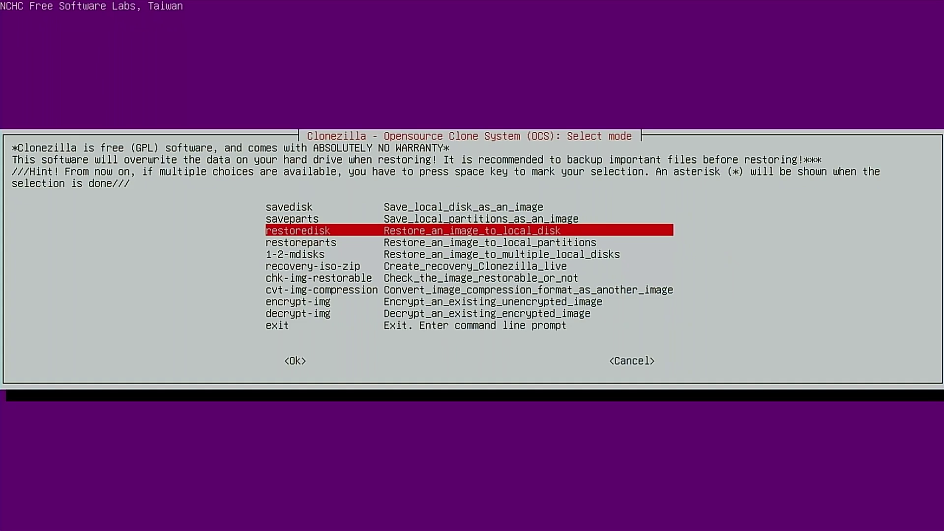
key("Return")
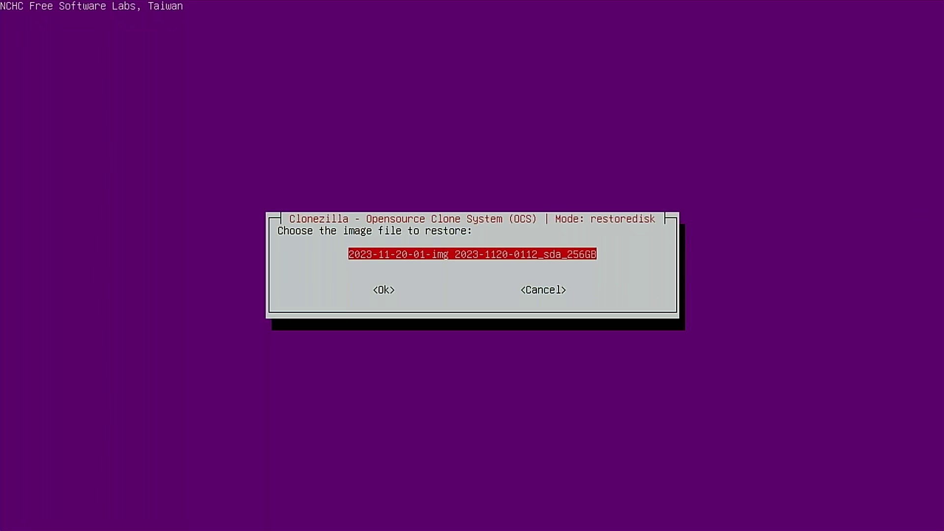
key("Return")
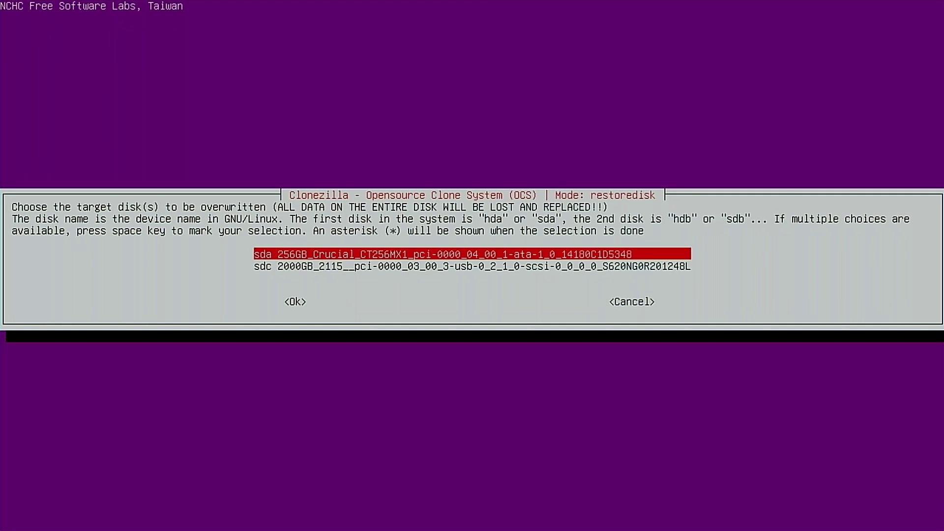
key("Down")
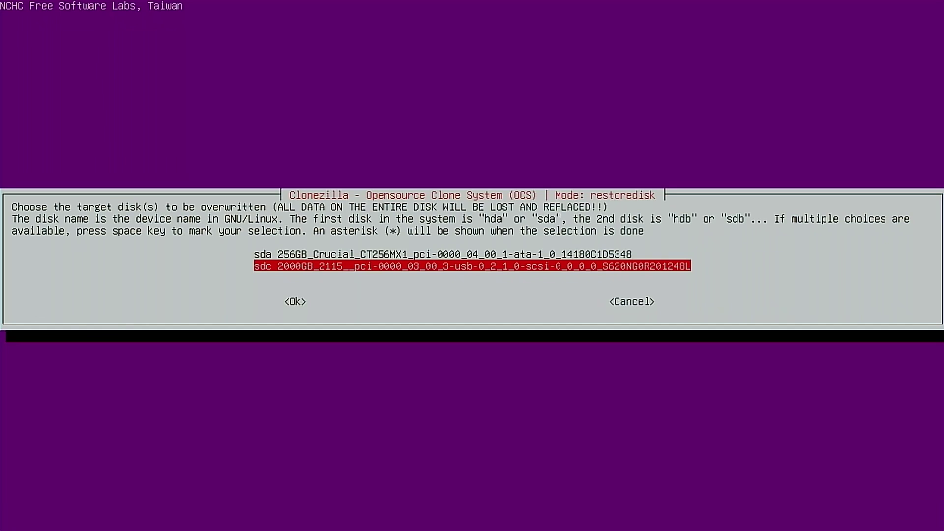
key("Return")
Create the partition table proportionally (-k1), skip the image check, and accept the remaining prompts.
key("Down")
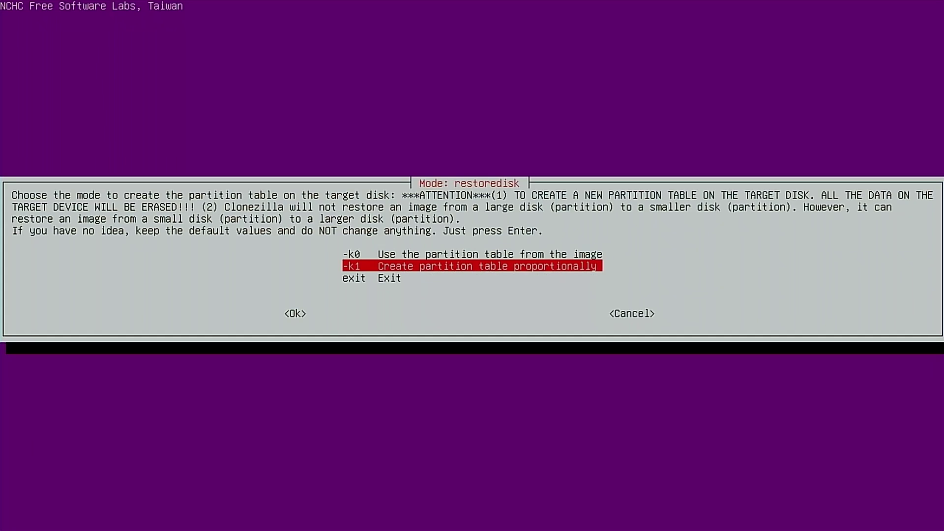
key("Return")
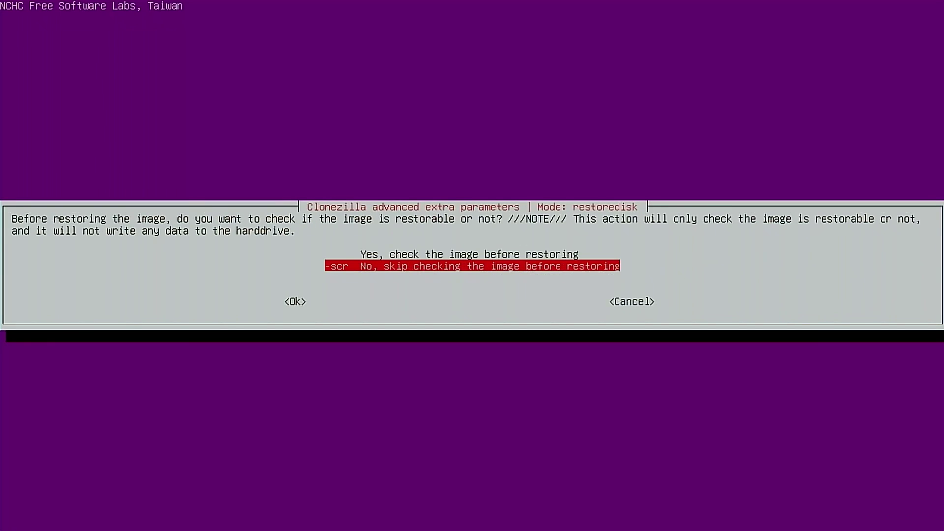
key("Return")
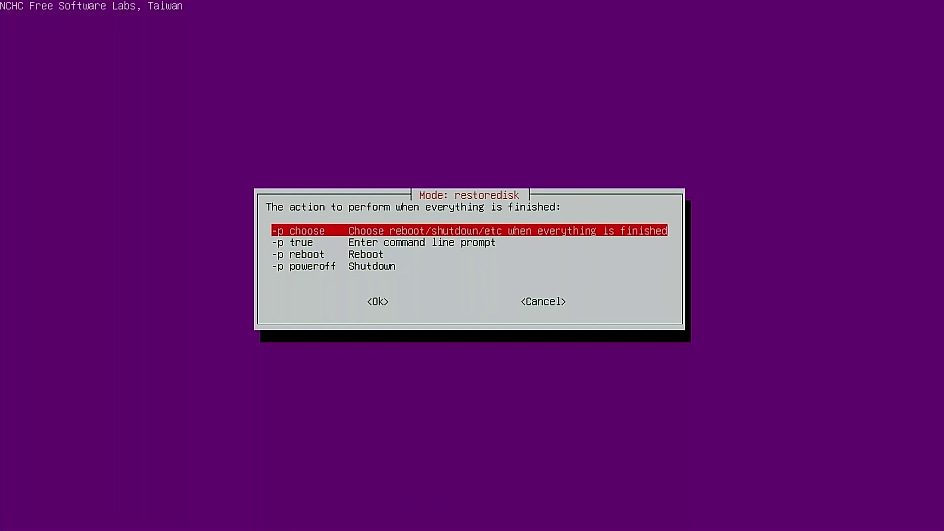
key("Return")
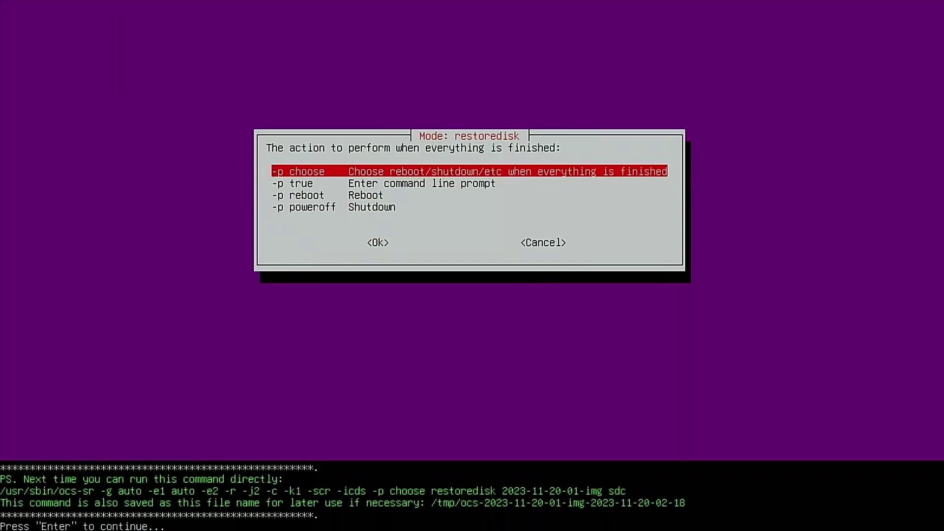
key("Return")
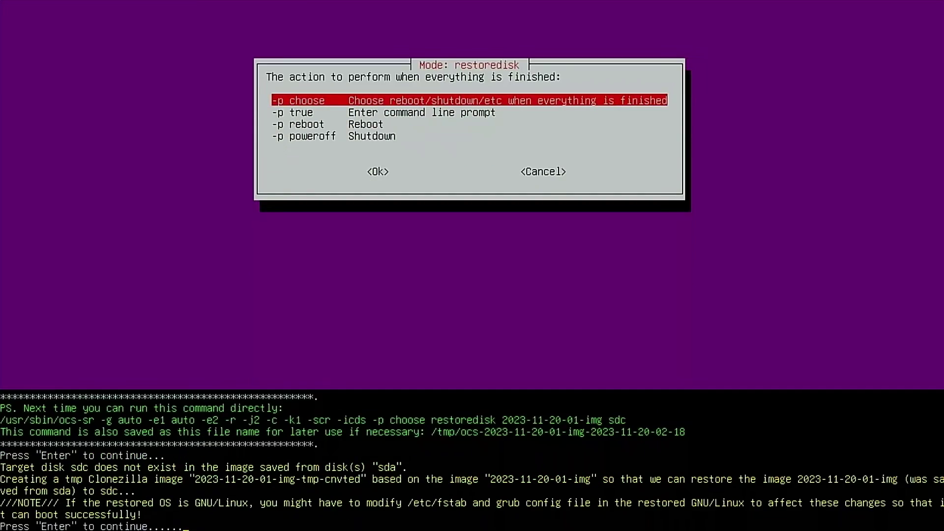
key("Return")
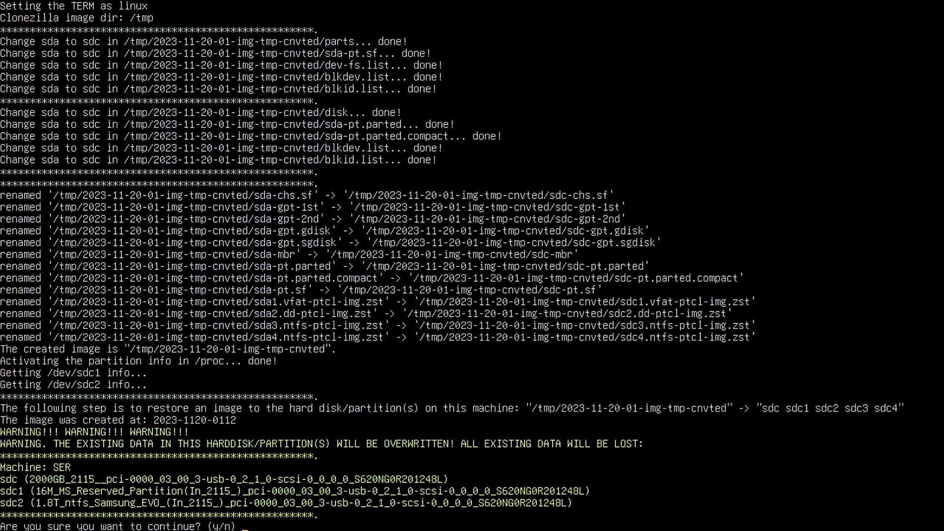
Confirm twice with 'y' to overwrite sdc and run the restore.
type("y")
key("Return")
type("y")
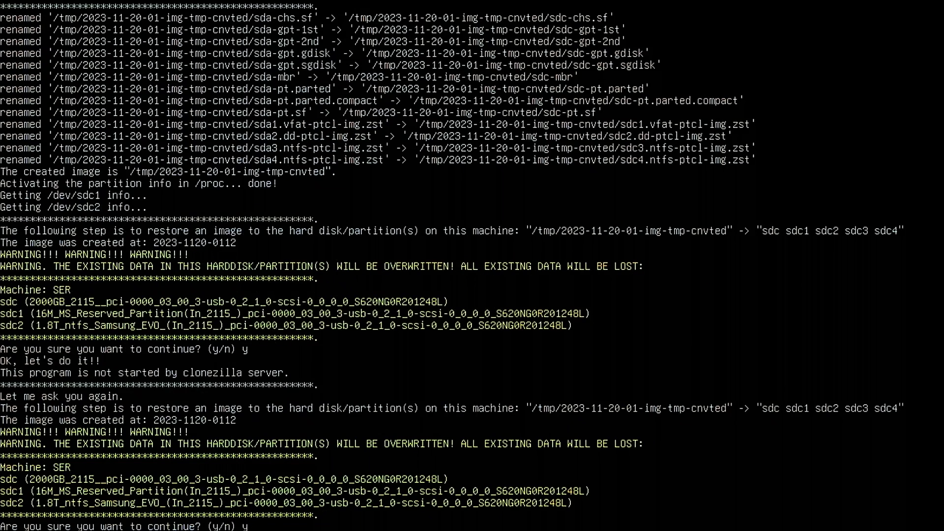
key("Return")
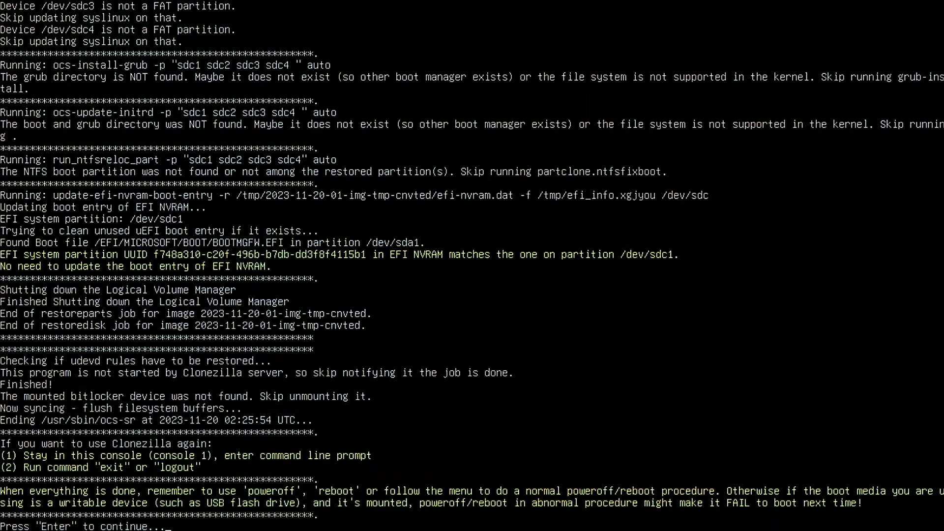
After the restore completes, power off the machine.
key("Return")
key("Up")
key("Up")
key("Return")
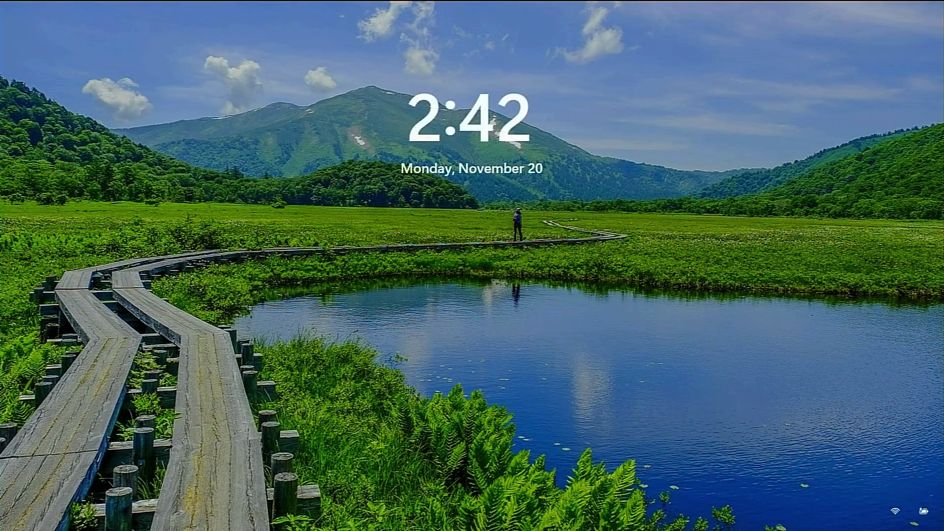
Sign in to Windows with the account password and open This PC to see the 1.81 TB C: drive.
key("Return")
type("••••••••")
key("Return")
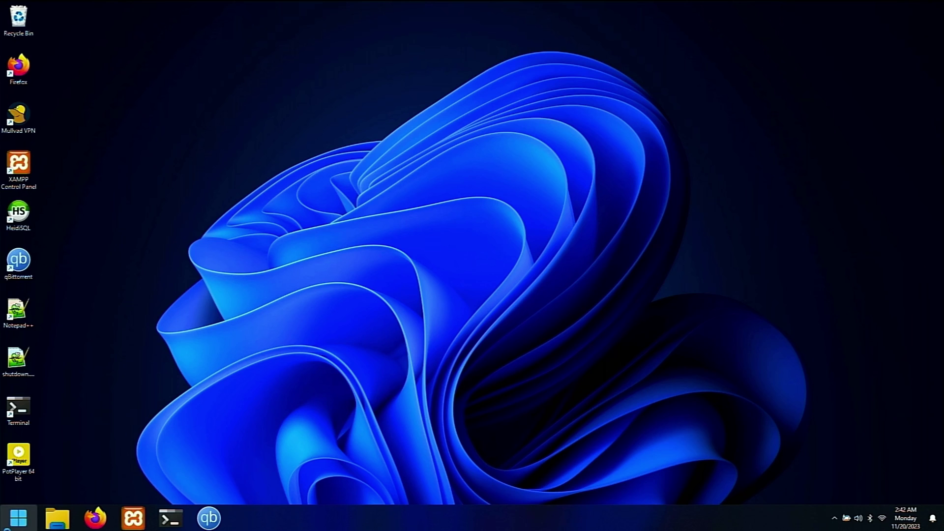
left_click(18, 517)
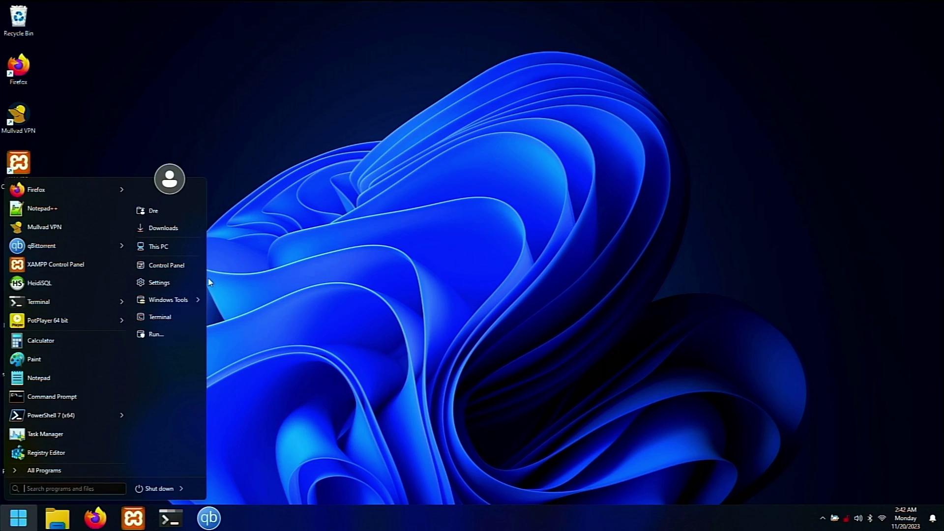
left_click(190, 253)
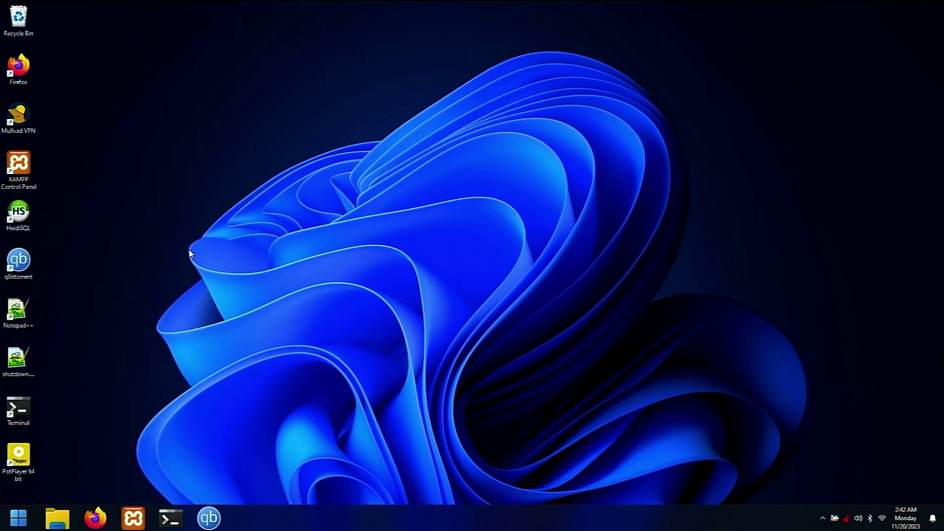